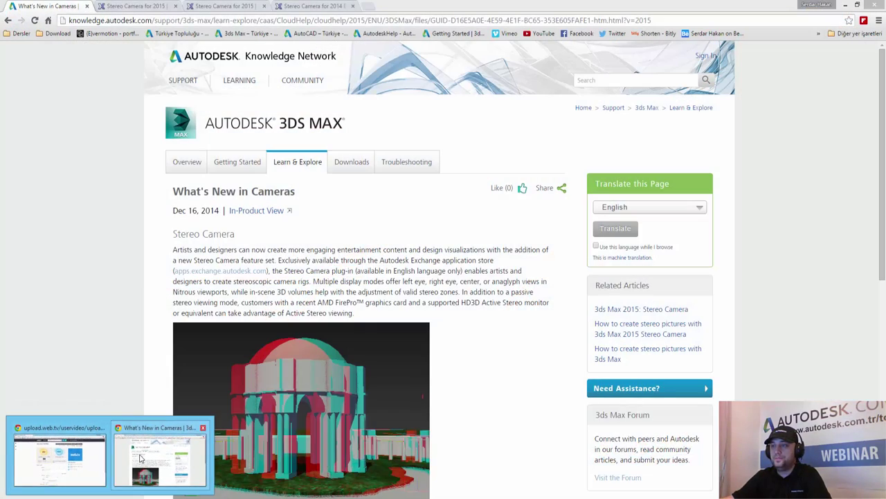
- Bring up the What's New in Cameras article and scroll down to the Stereo Camera Anaglyph mode example
left_click(139, 458)
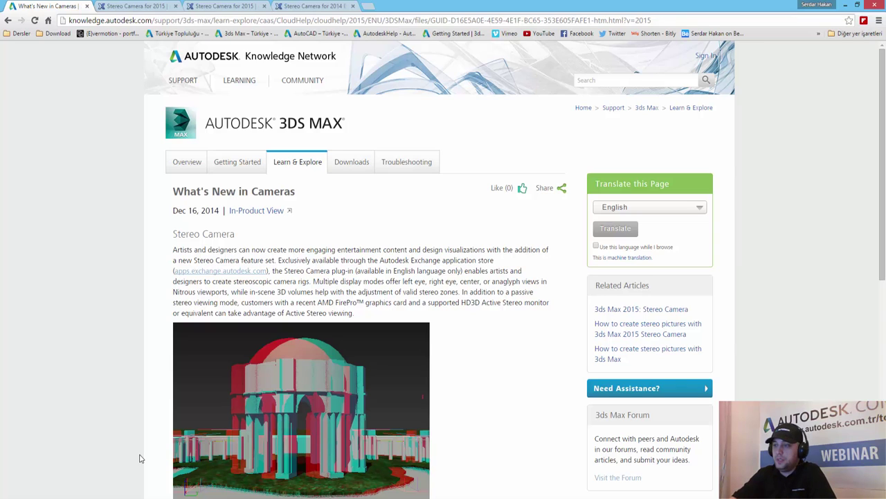
scroll(112, 259, "down", 1)
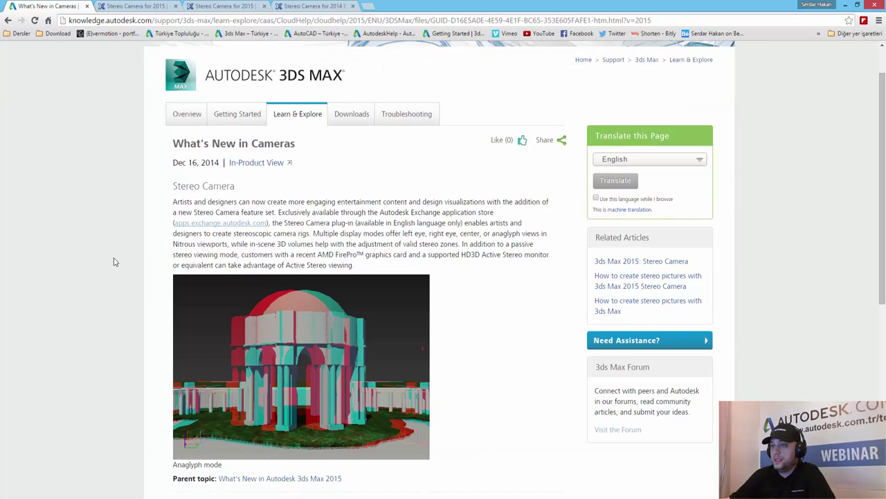
scroll(113, 259, "down", 1)
scroll(231, 317, "down", 1)
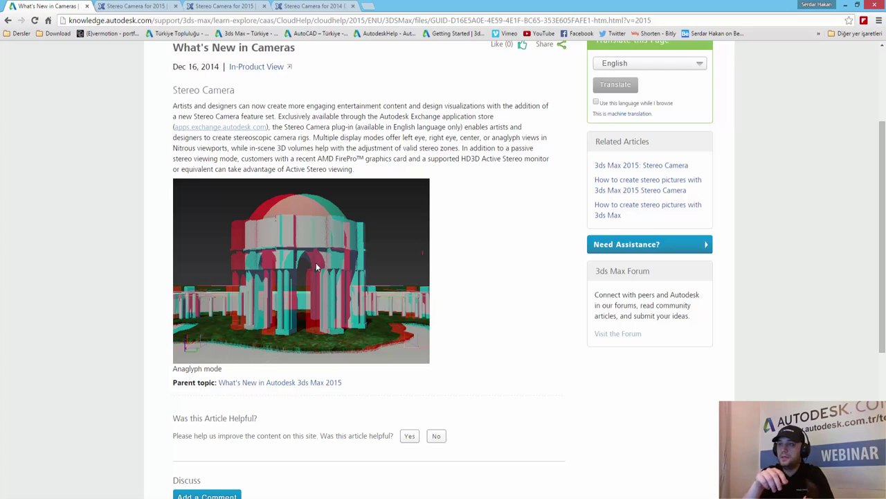
scroll(347, 234, "down", 1)
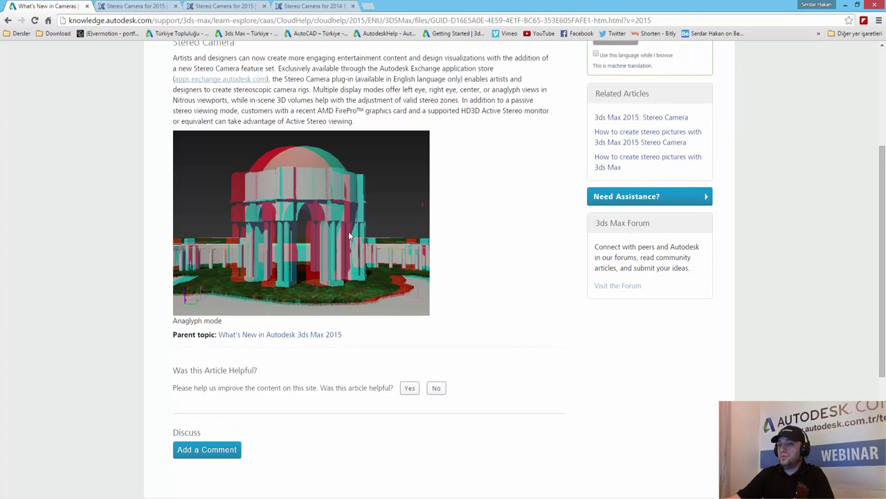
scroll(348, 231, "up", 2)
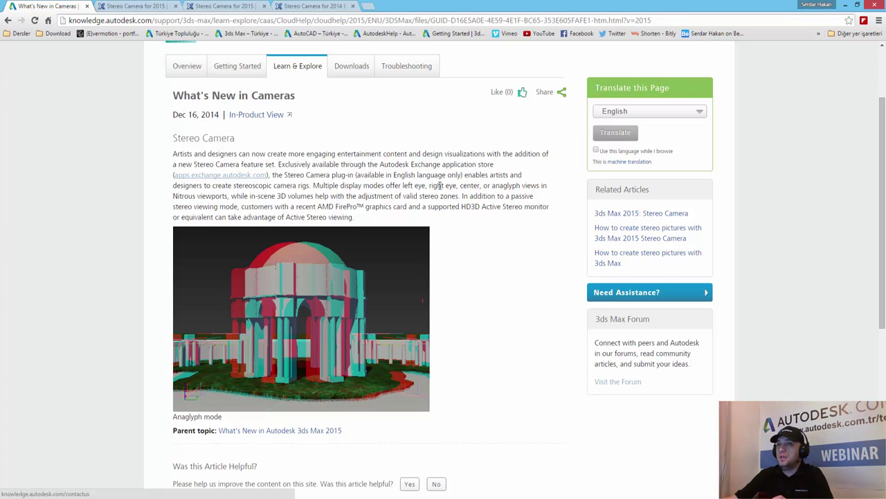
- Go to the top of the Stereo Camera for 2015 store page and show the Select Product Store list
left_click(136, 6)
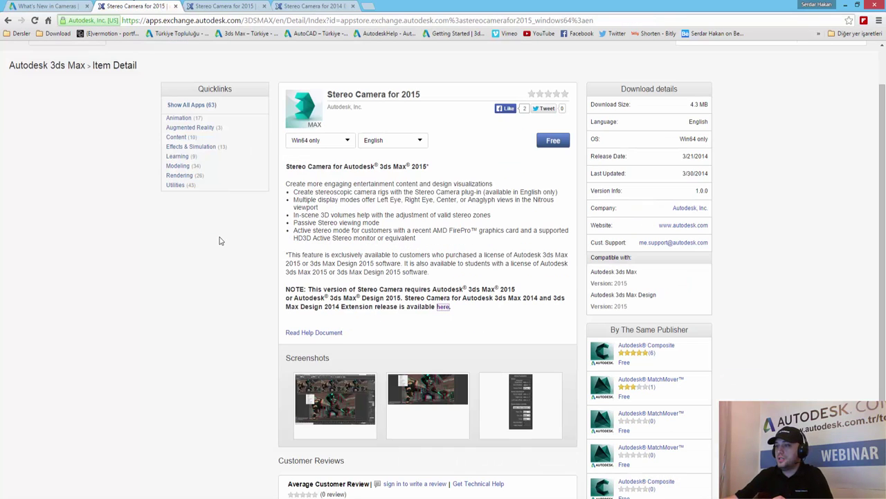
scroll(354, 233, "up", 1)
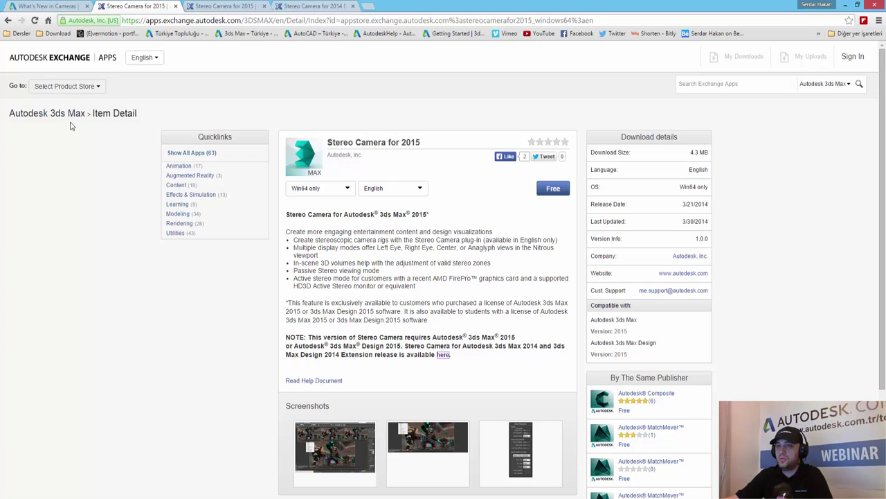
left_click(81, 88)
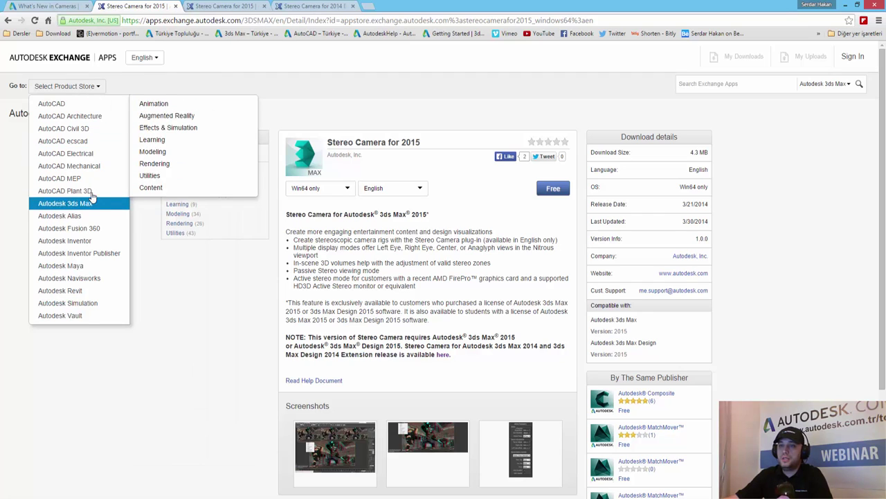
mouse_move(65, 203)
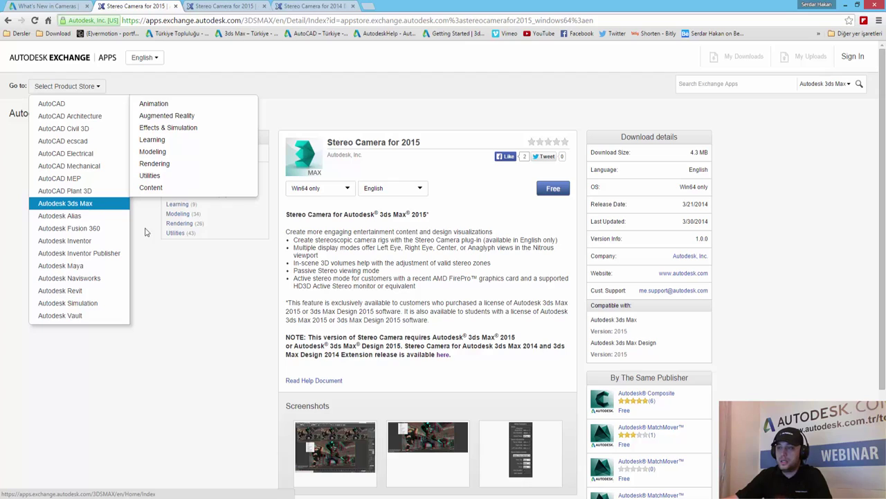
- Close the product store list and scroll down to the item's Screenshots section
left_click(177, 324)
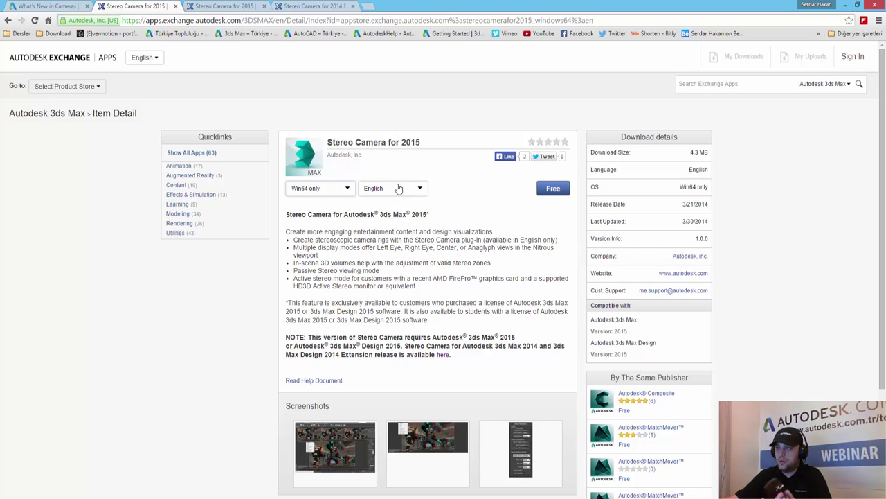
left_click(555, 191)
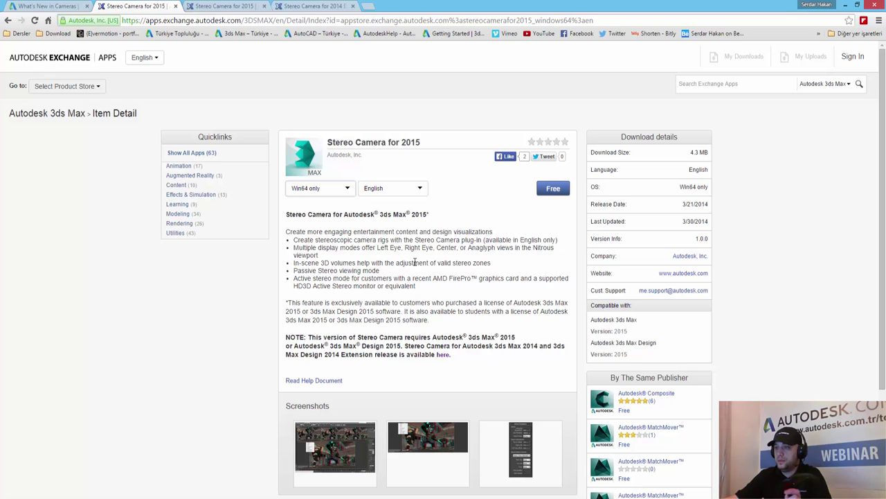
scroll(418, 262, "down", 1)
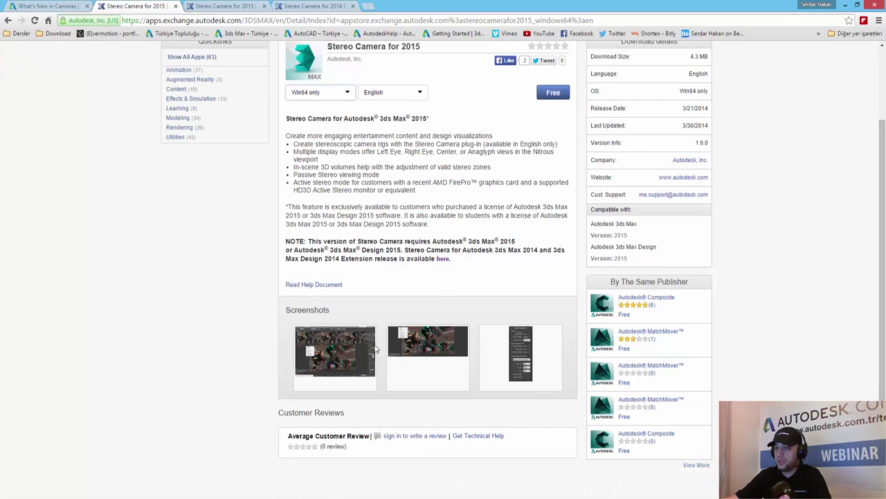
- Enlarge the first screenshot, a 3ds Max viewport shown in Anaglyph mode
left_click(334, 353)
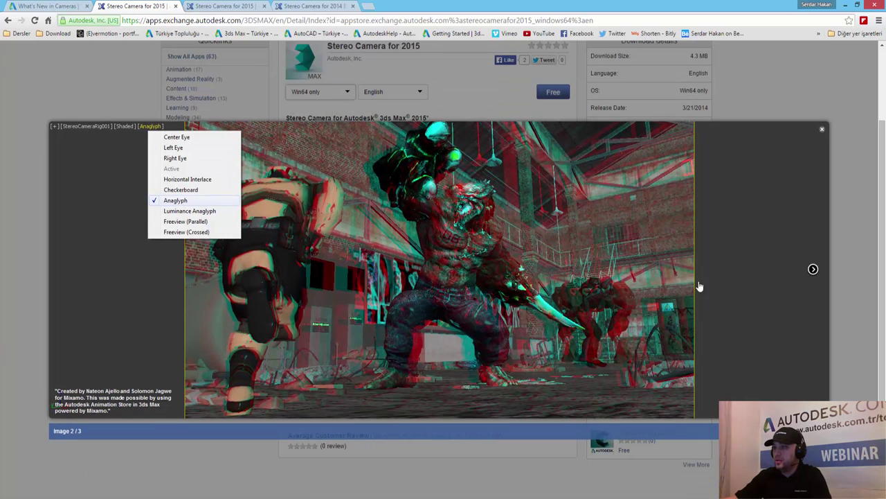
- Advance the screenshot lightbox to Image 2/3, the anaglyph stereo render
left_click(813, 269)
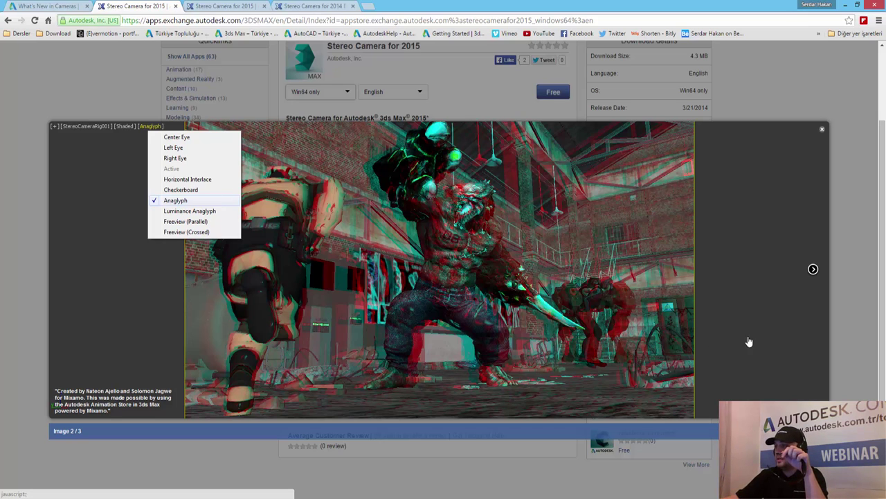
- Show Image 3/3: the Stereo Parameters rollout with interaxial separation 6.5 and zero parallax 160
left_click(813, 270)
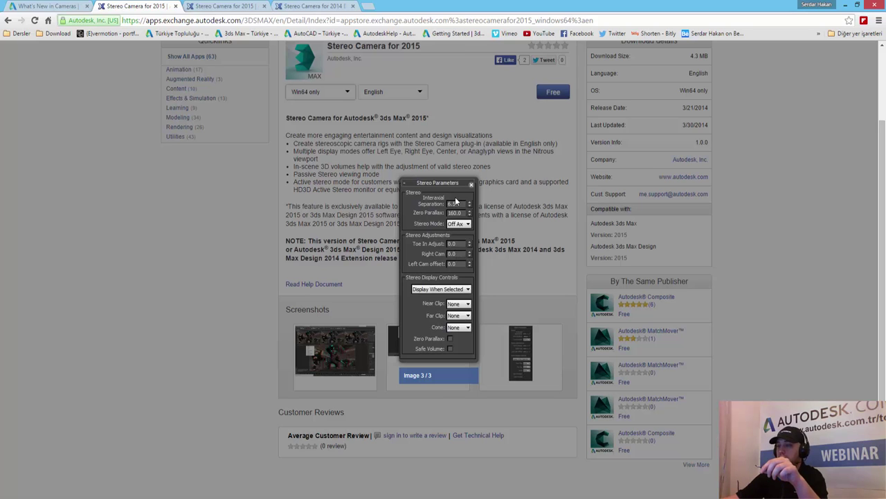
- Close the lightbox and browse the Help Document's usage, known issues and version 1.0.0 history
left_click(207, 303)
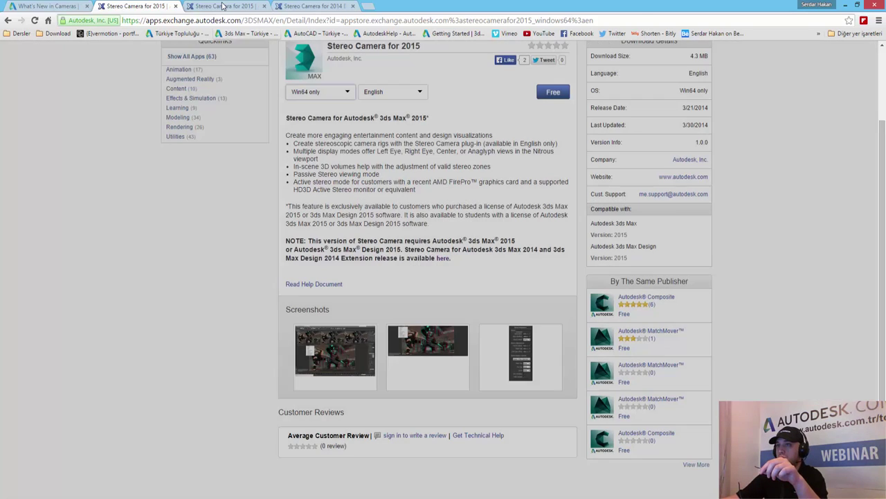
left_click(223, 5)
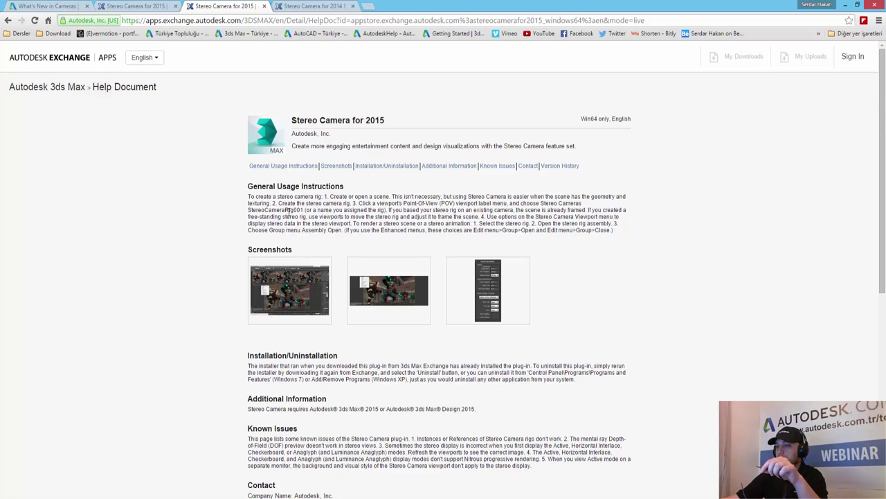
scroll(288, 210, "down", 2)
scroll(285, 210, "down", 1)
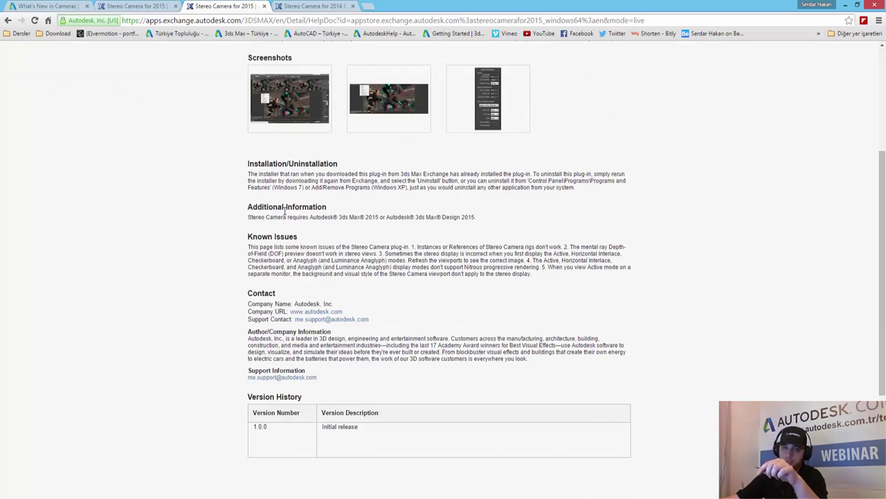
scroll(284, 210, "up", 2)
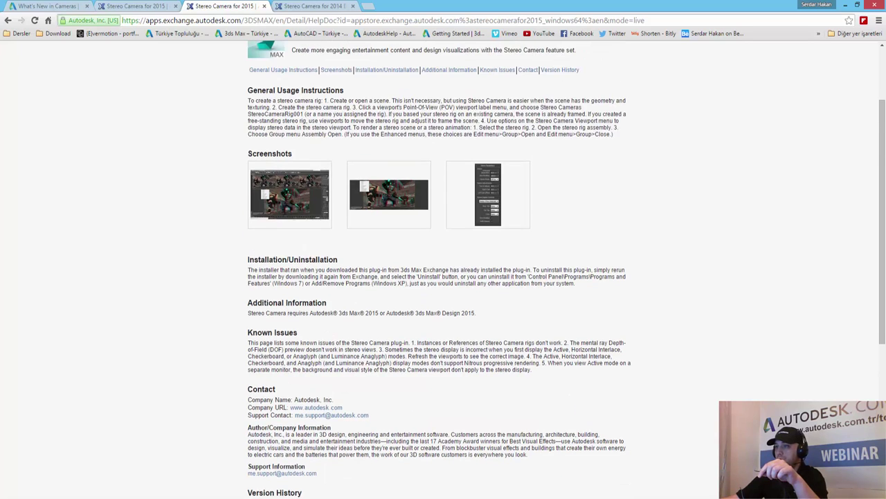
scroll(283, 212, "up", 1)
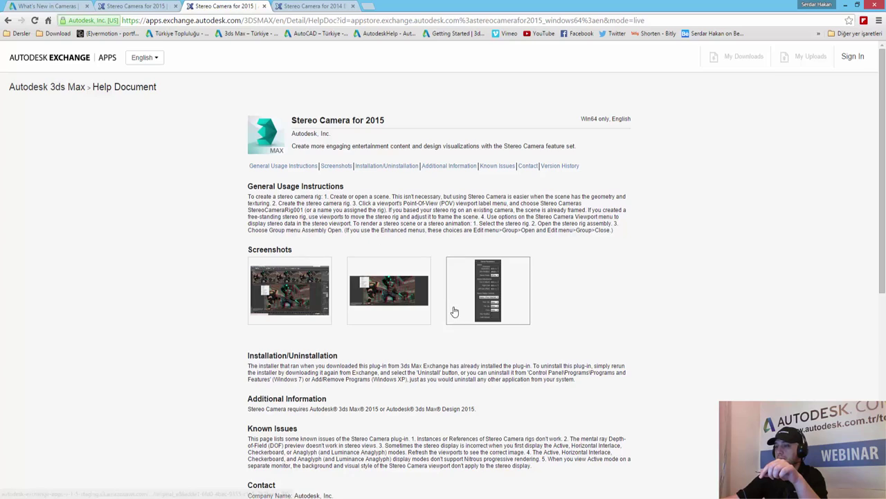
scroll(454, 312, "down", 2)
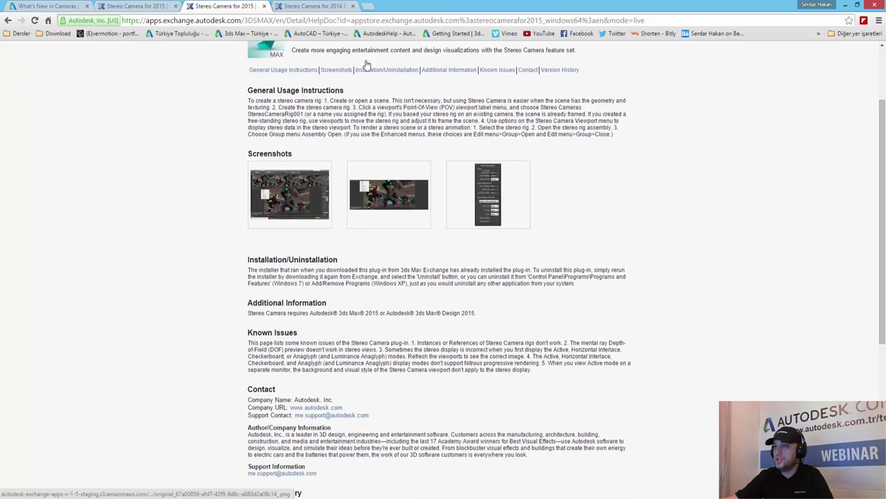
- Look over the Stereo Camera for 2014 release page, then switch to 3ds Max 2015
left_click(321, 5)
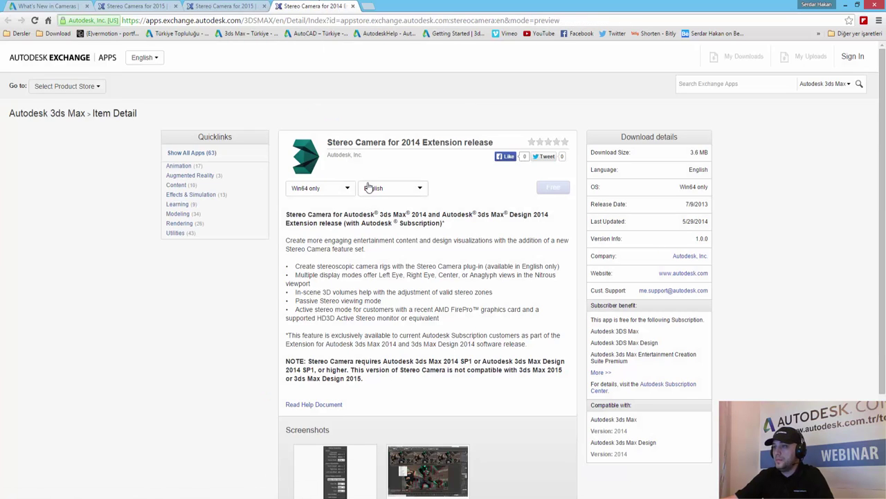
scroll(334, 252, "down", 3)
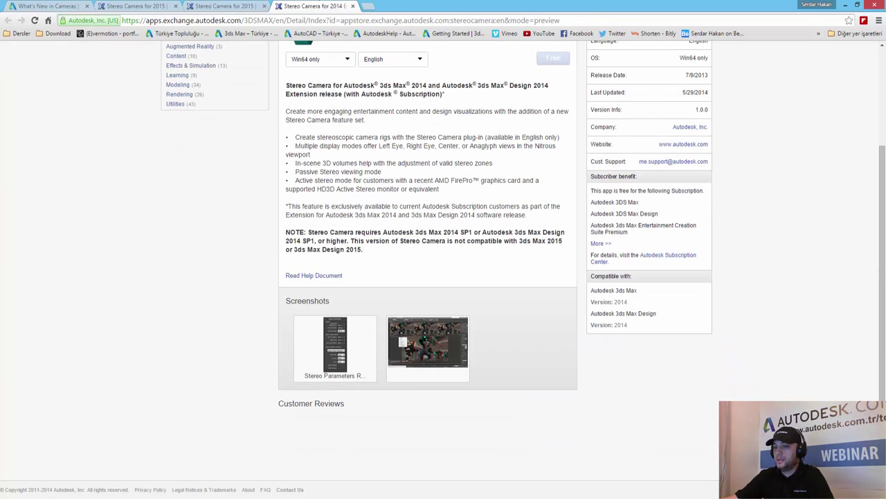
key("alt+Tab")
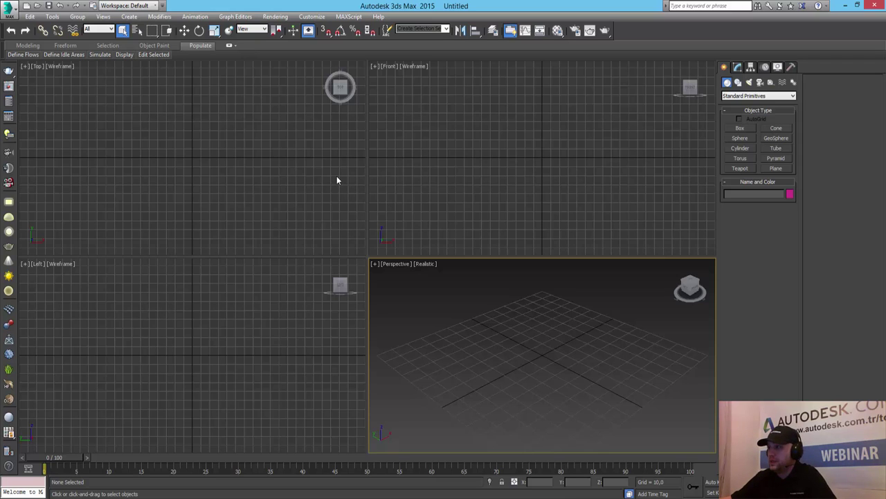
- Draw a box of roughly 60 × 69 × 31 and maximize the Perspective viewport
left_click(739, 129)
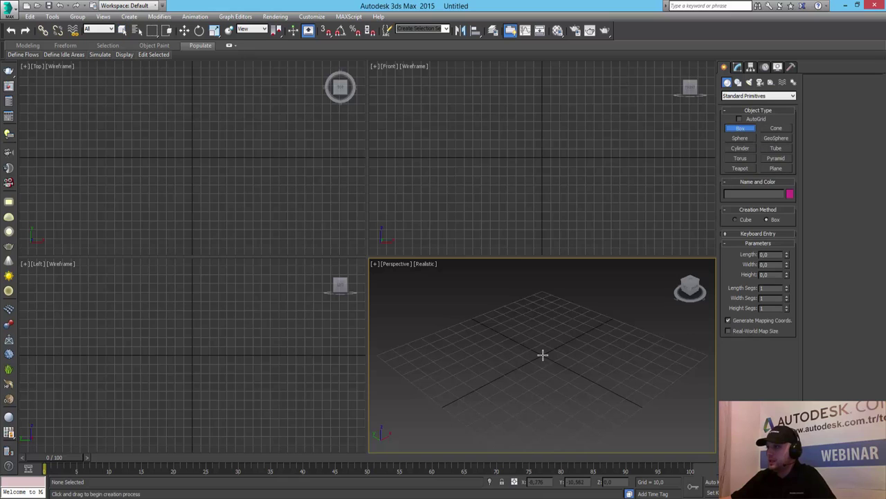
left_click_drag(583, 325, 585, 405)
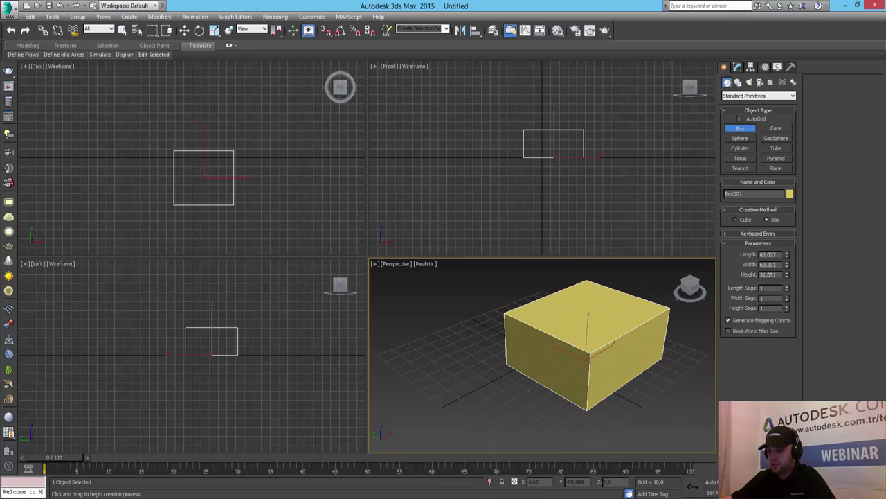
key("alt+w")
- Move Box001 to the origin with X and Y positions set to 0
right_click(540, 232)
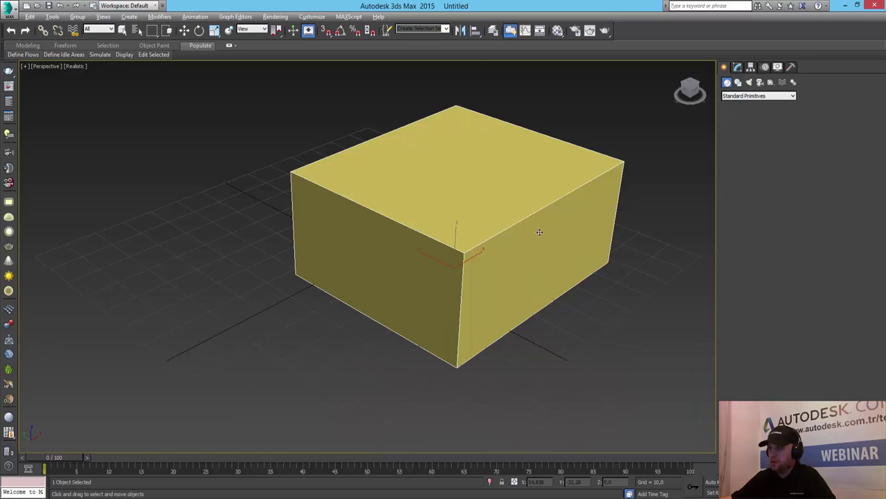
left_click_drag(475, 258, 438, 278)
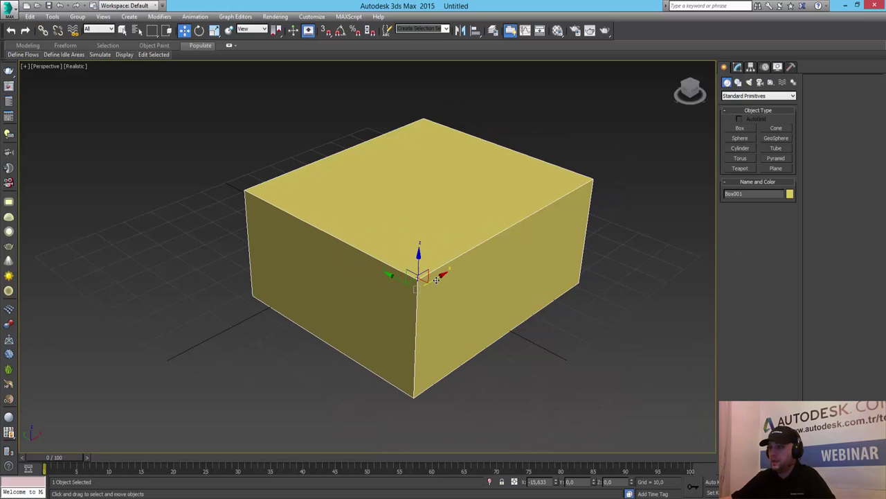
right_click(558, 485)
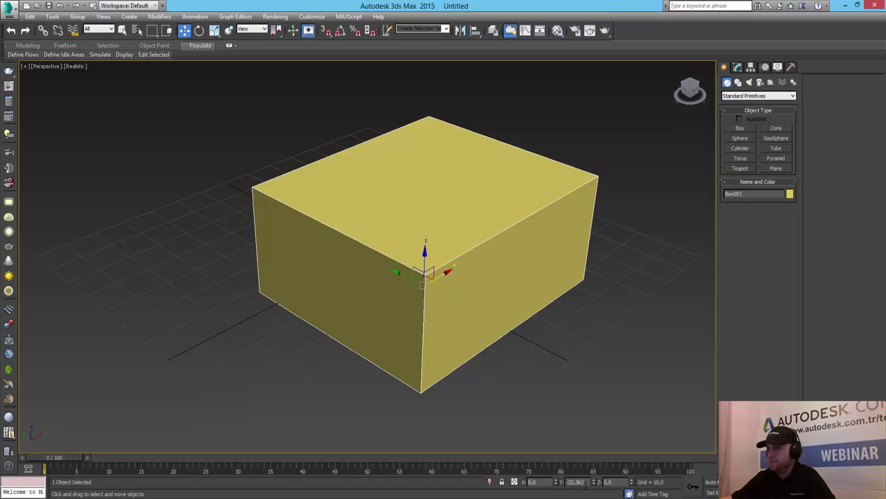
right_click(593, 483)
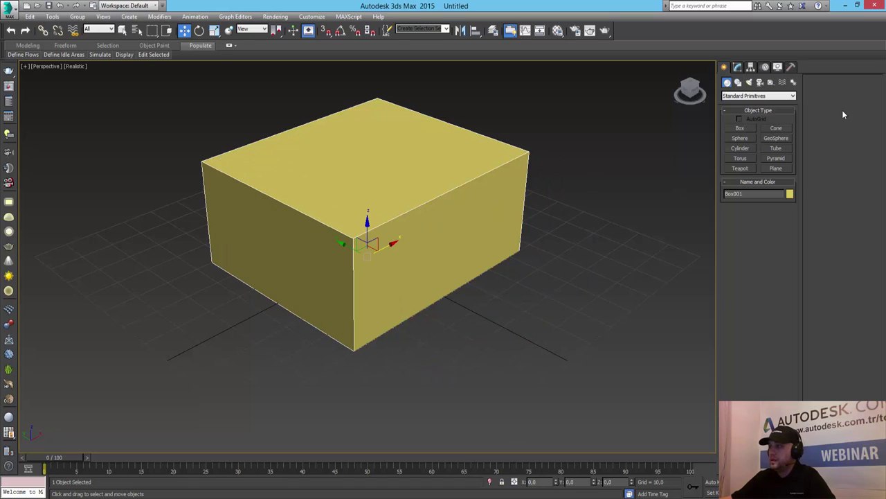
- Raise Box001's height from 31.051 to 47.508 and reframe the view around it
left_click(739, 67)
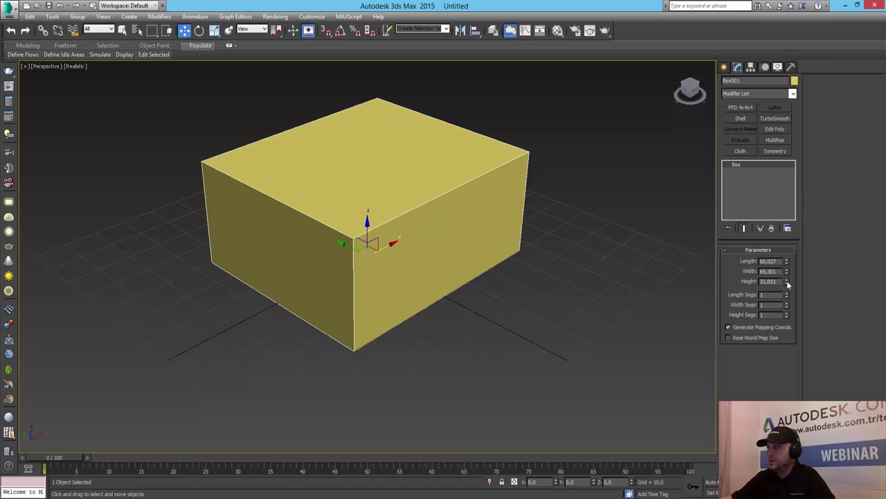
left_click_drag(787, 284, 788, 258)
scroll(511, 329, "up", 2)
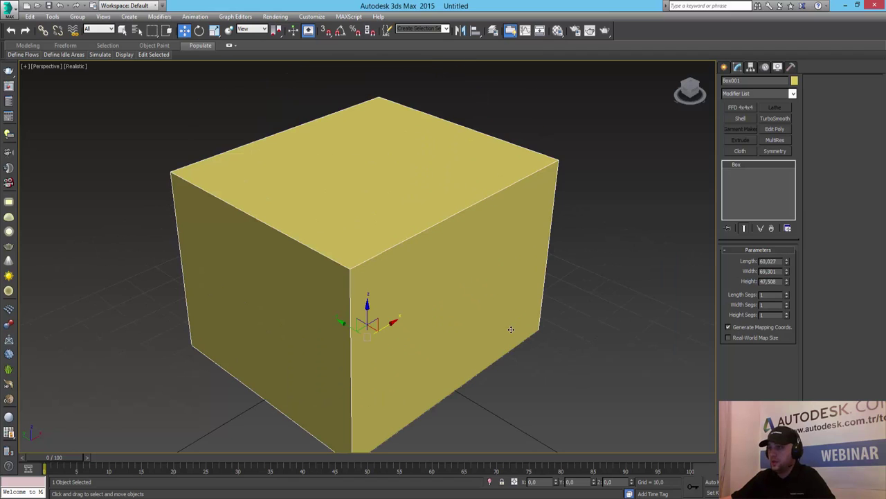
left_click(640, 424)
key("alt+z")
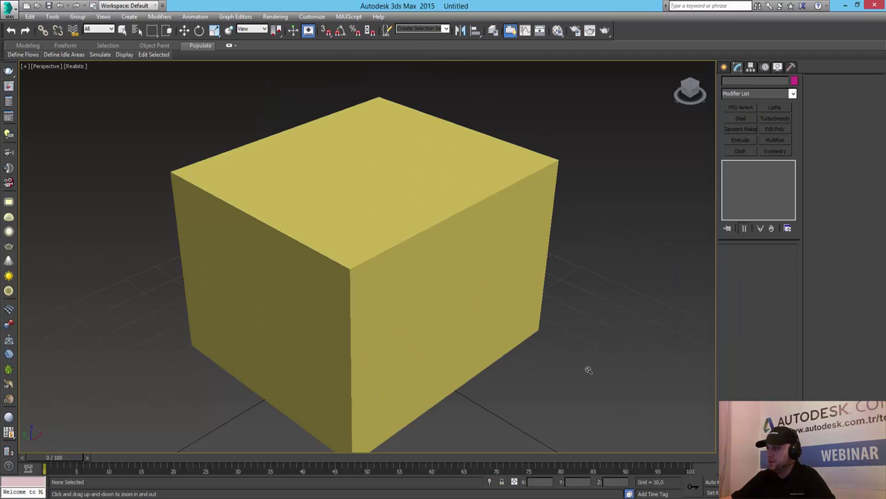
left_click_drag(406, 247, 411, 256)
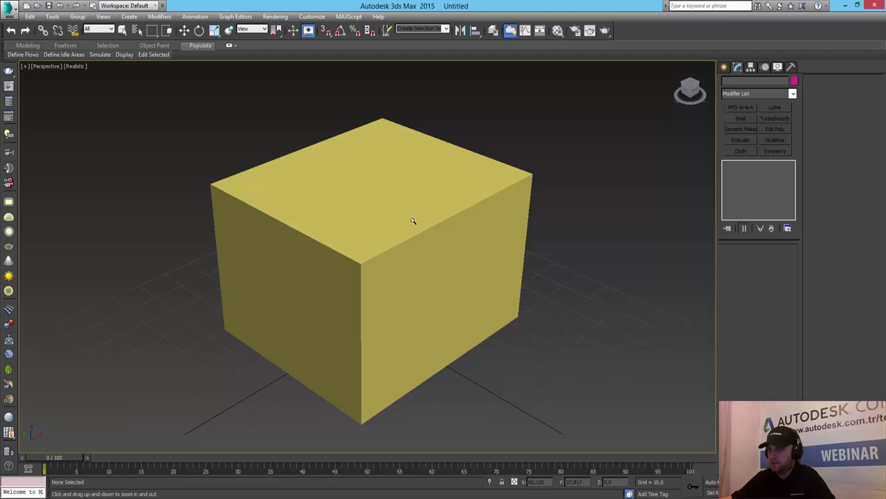
middle_click_drag(413, 222, 428, 223)
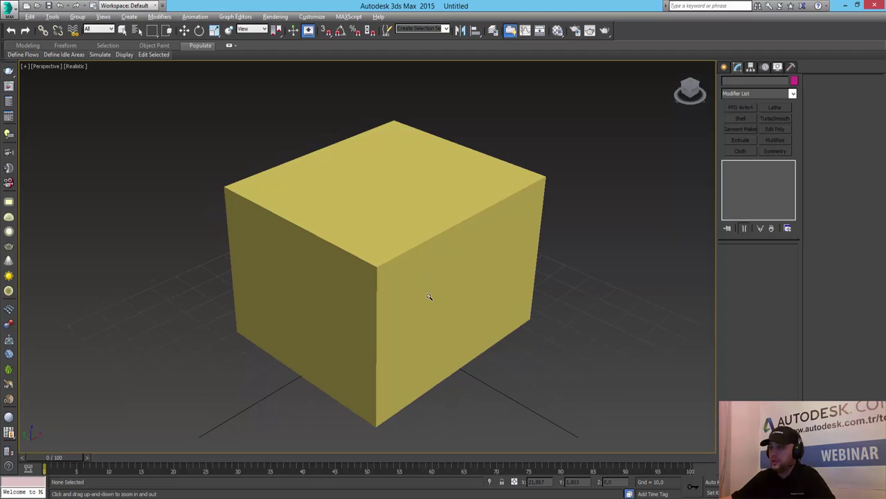
scroll(435, 282, "down", 1)
scroll(436, 277, "down", 1)
scroll(436, 277, "down", 1)
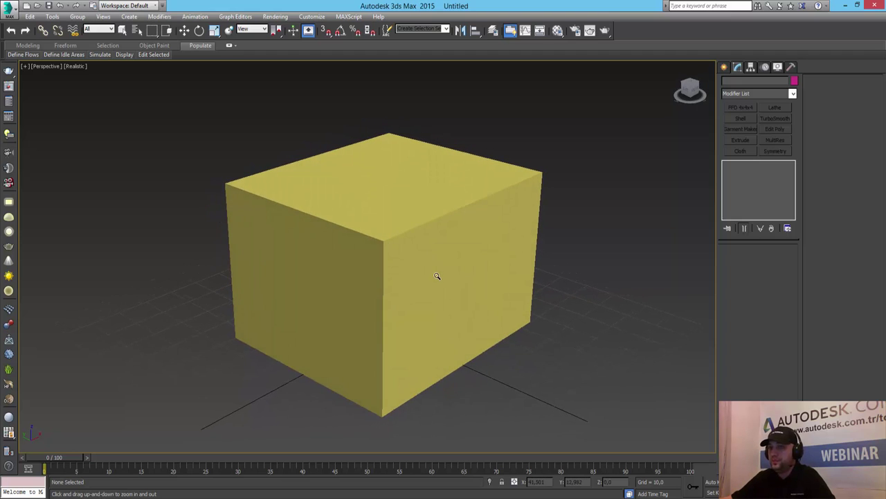
- Start a Stereo Camera from the Create > Cameras menu and expand its Camera Type list
left_click(129, 16)
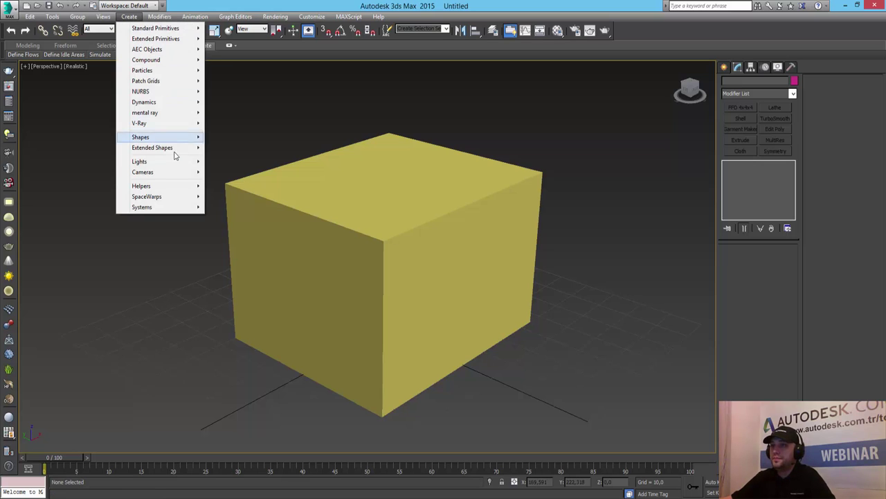
mouse_move(143, 171)
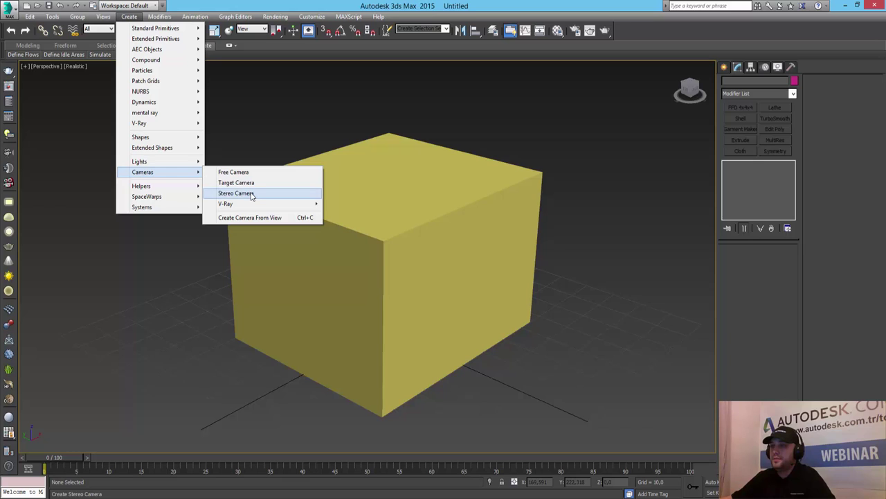
left_click(252, 195)
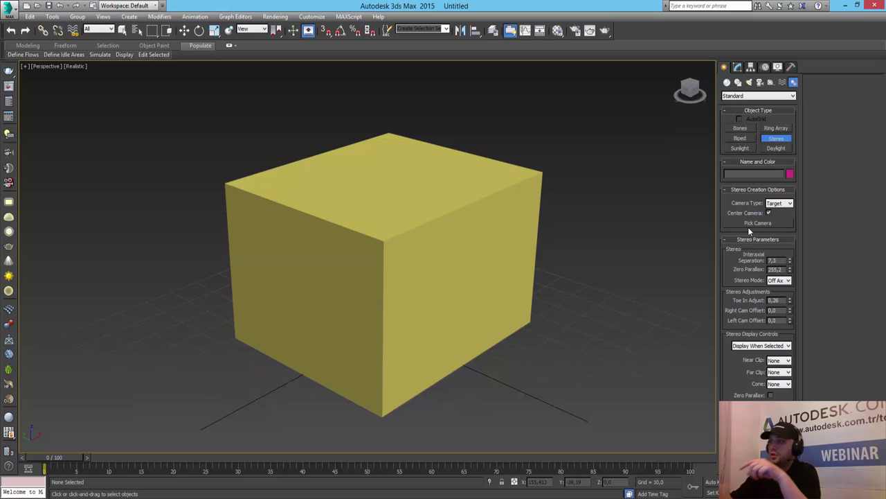
left_click(786, 207)
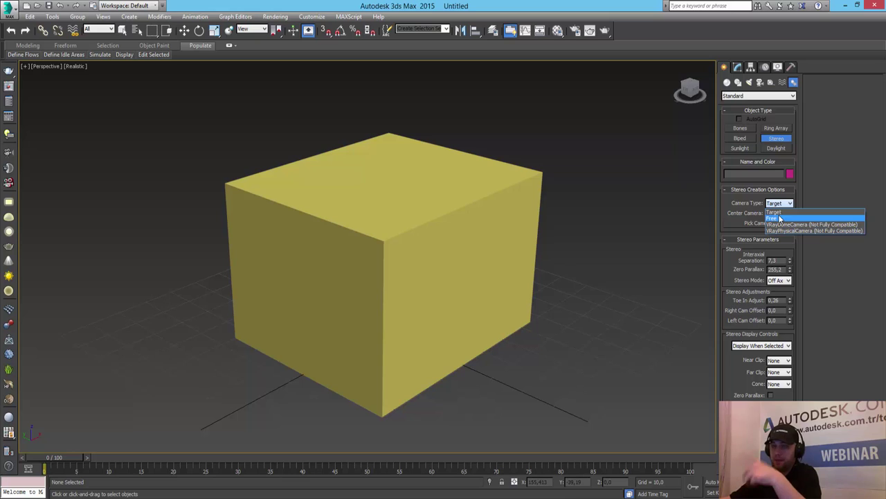
- Leave the stereo camera type set to Target
left_click(770, 212)
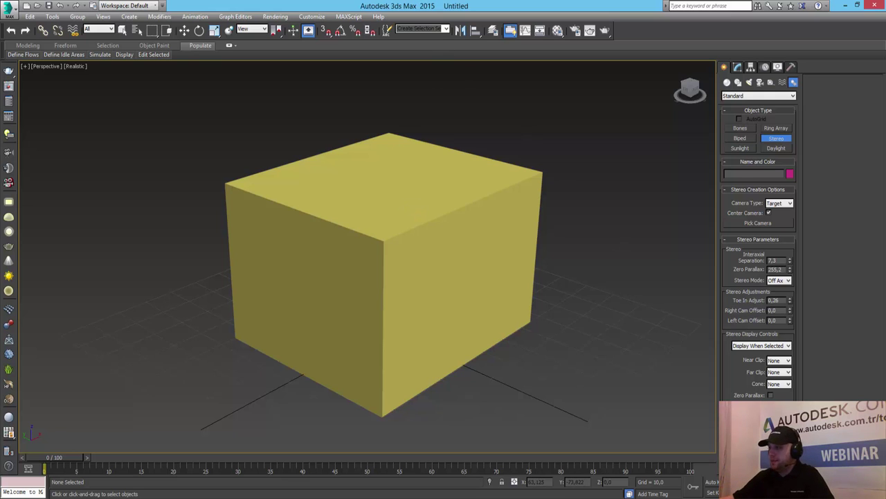
- In the four-view layout, drag a stereo camera rig in the Top view targeting the box
key("alt+w")
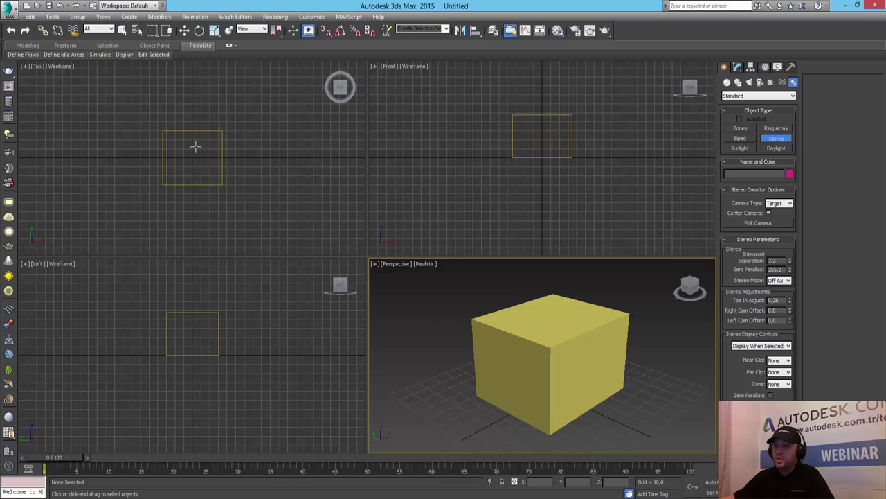
left_click(196, 146)
scroll(201, 147, "down", 1)
scroll(204, 148, "down", 1)
middle_click_drag(203, 148, 223, 149)
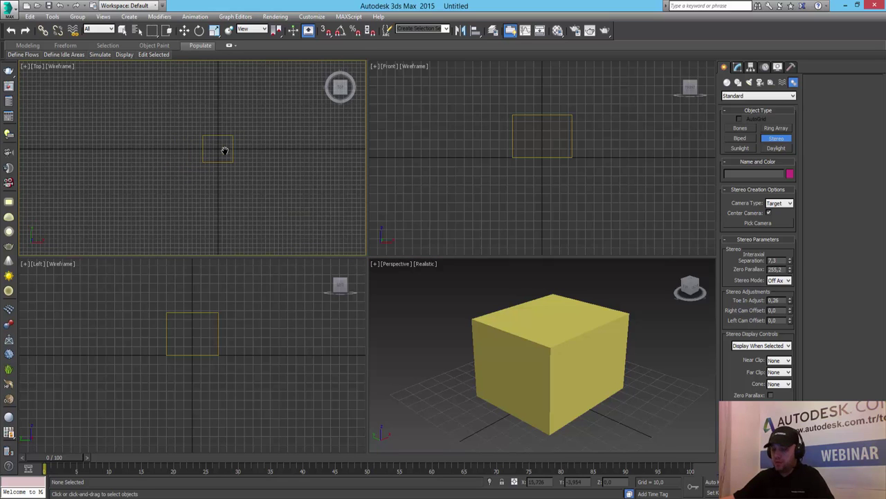
key("g")
left_click_drag(111, 206, 207, 153)
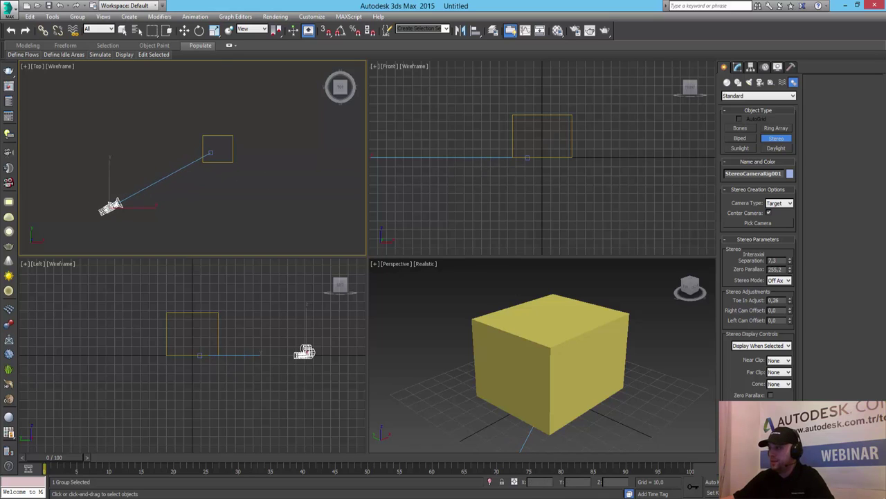
- Maximize the Top view and show the rig's Modify parameters (separation 6.5, zero parallax 160)
key("alt+w")
middle_click_drag(356, 336, 459, 271)
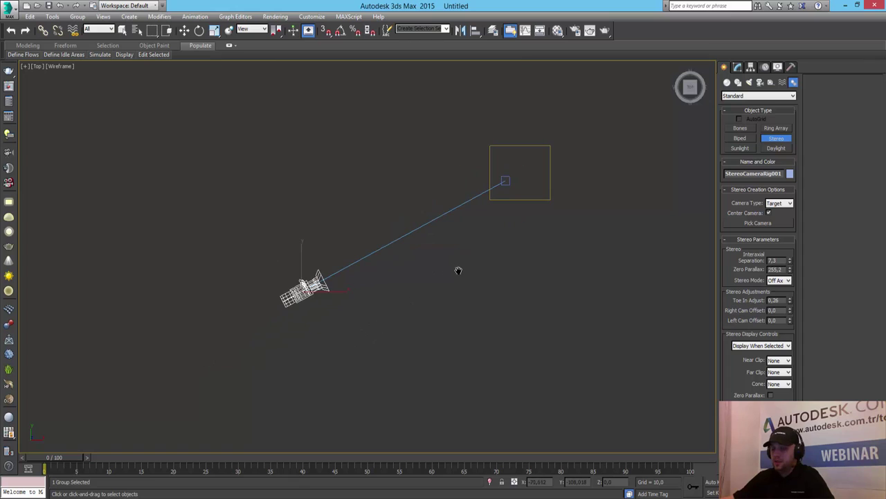
key("w")
left_click(736, 66)
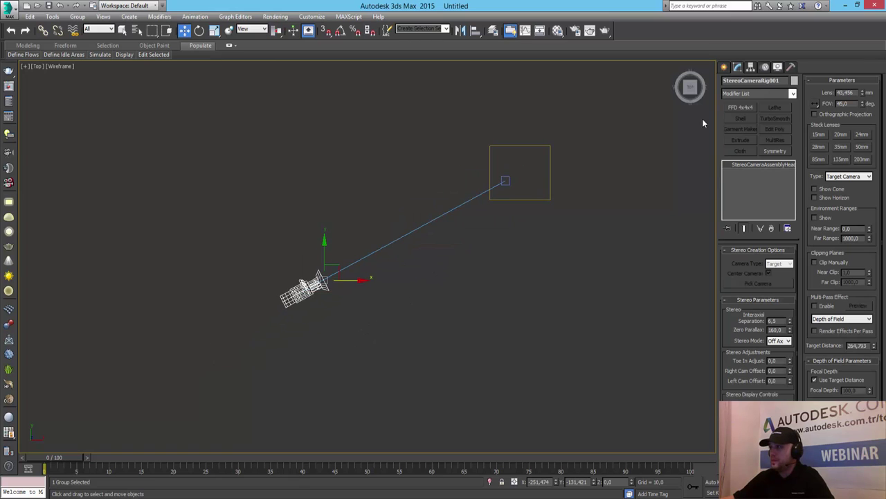
scroll(357, 264, "up", 2)
scroll(332, 298, "up", 4)
scroll(308, 335, "up", 4)
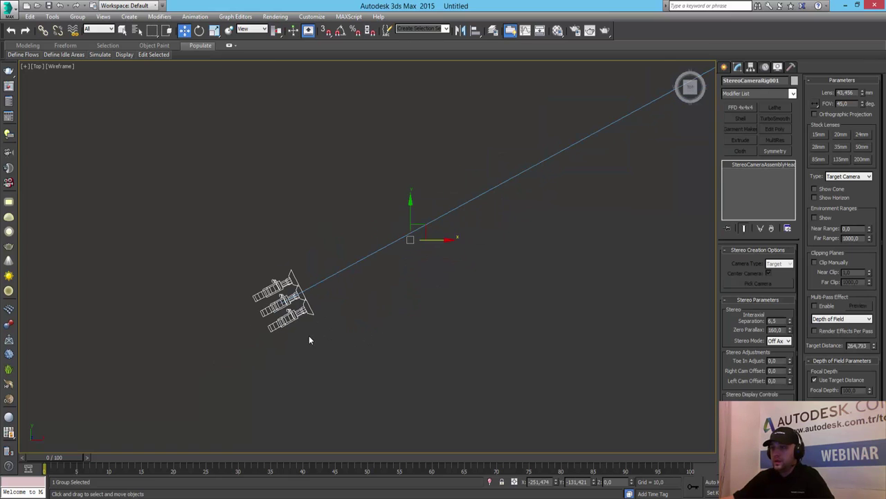
scroll(311, 315, "up", 3)
scroll(288, 277, "up", 1)
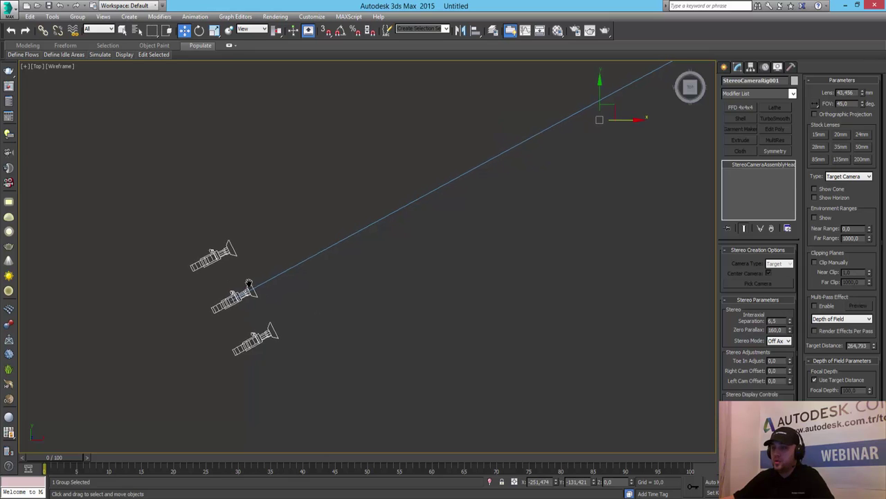
middle_click_drag(243, 287, 287, 261)
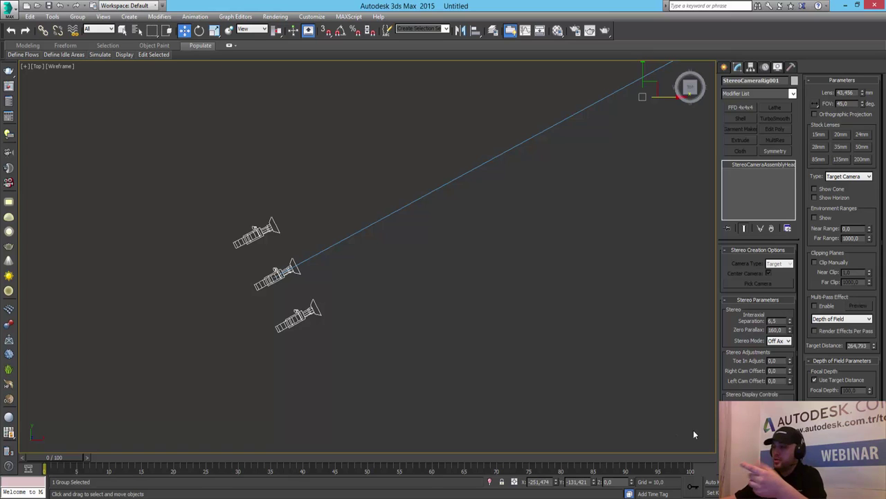
- Activate the Perspective view and try the C camera shortcut, dismissing the no-cameras warning
key("alt+w")
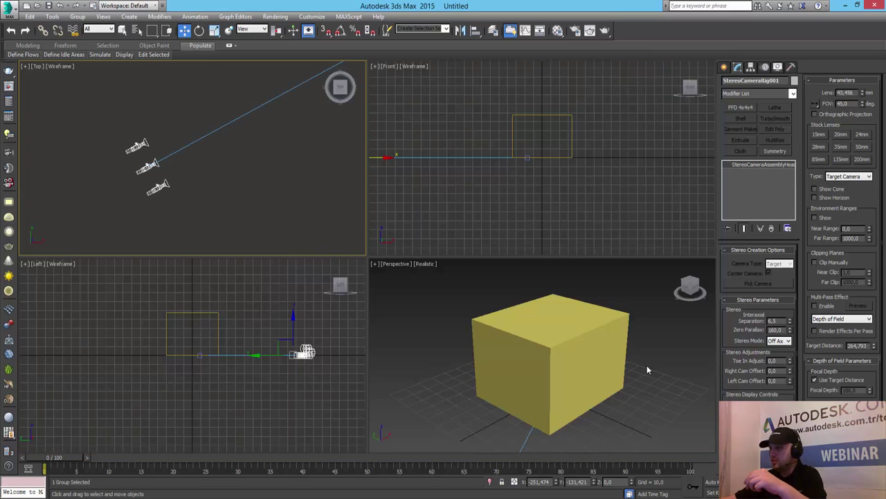
right_click(630, 352)
key("c")
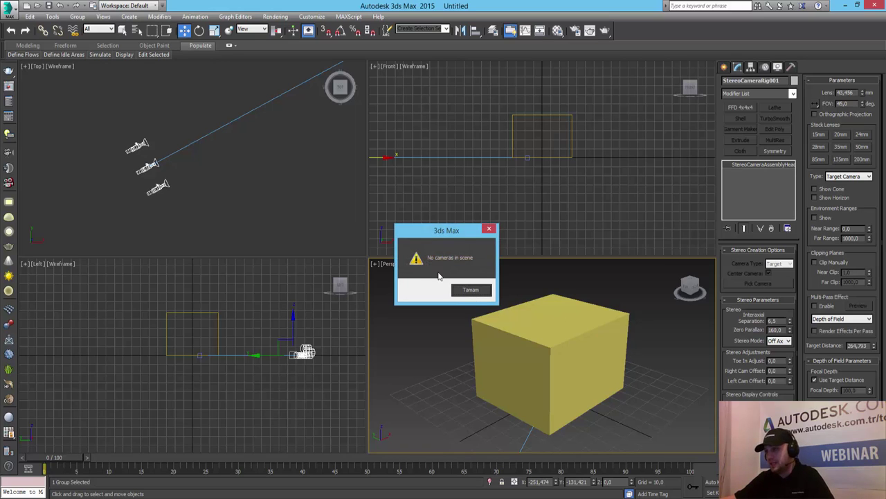
left_click(471, 289)
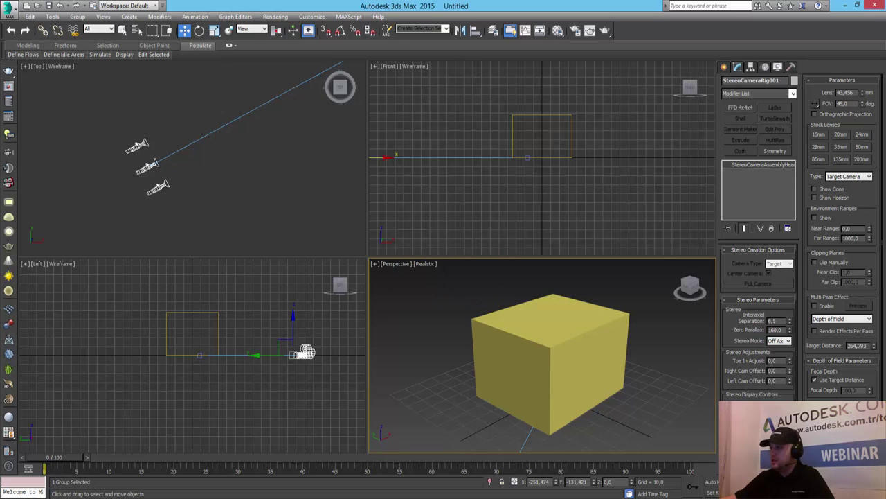
- Maximize the Perspective view, clear the selection, and bring up its viewpoint menu
key("alt+w")
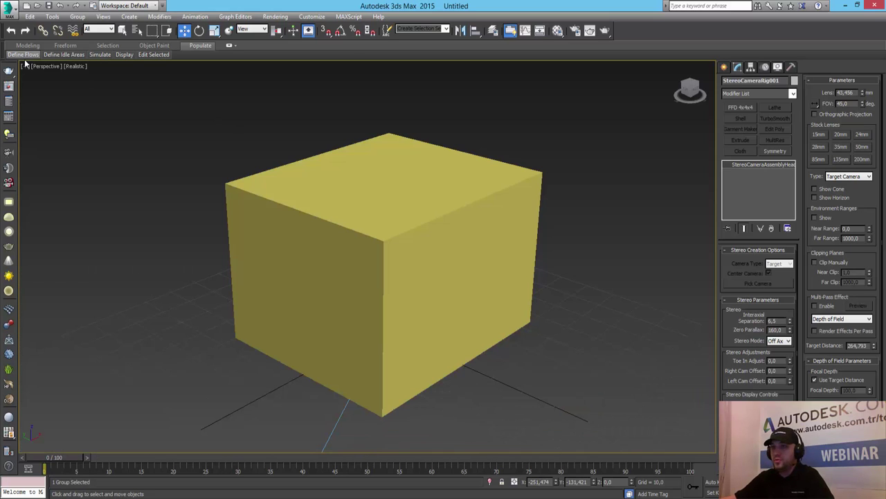
left_click(24, 55)
left_click(155, 119)
left_click(43, 68)
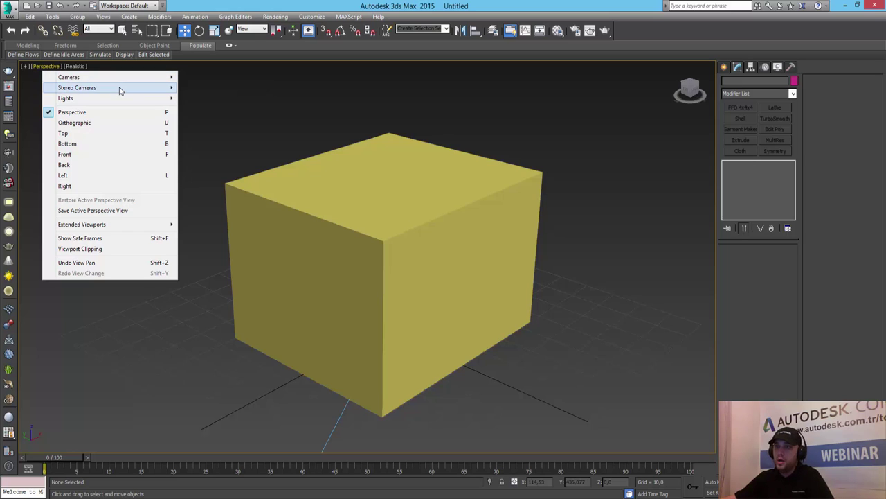
mouse_move(77, 87)
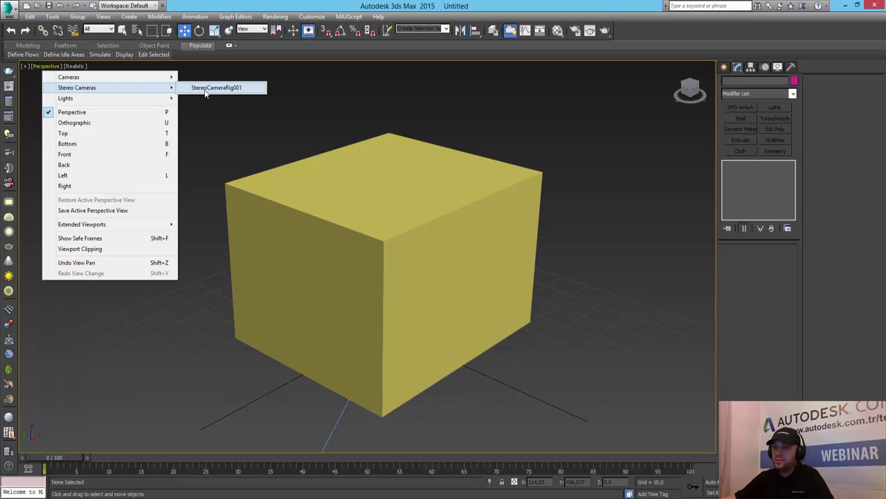
- Look through StereoCameraRig001 and orbit to a three-quarter view above the box
left_click(209, 89)
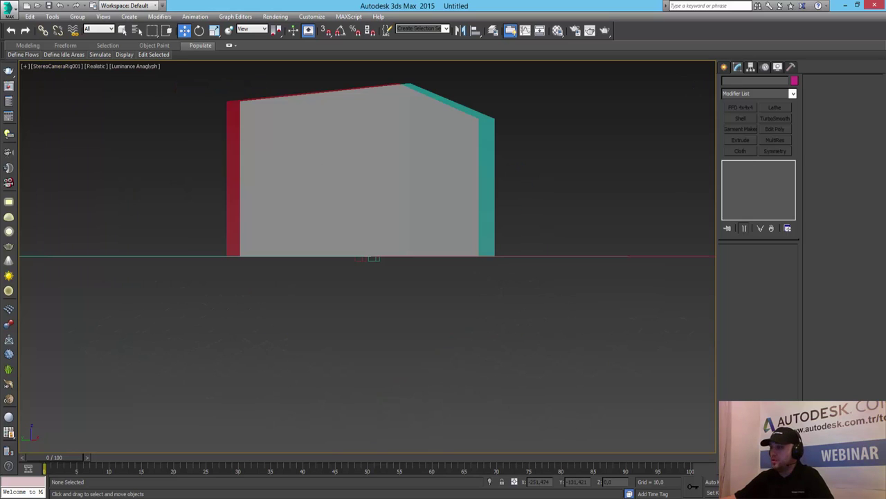
key("ctrl+r")
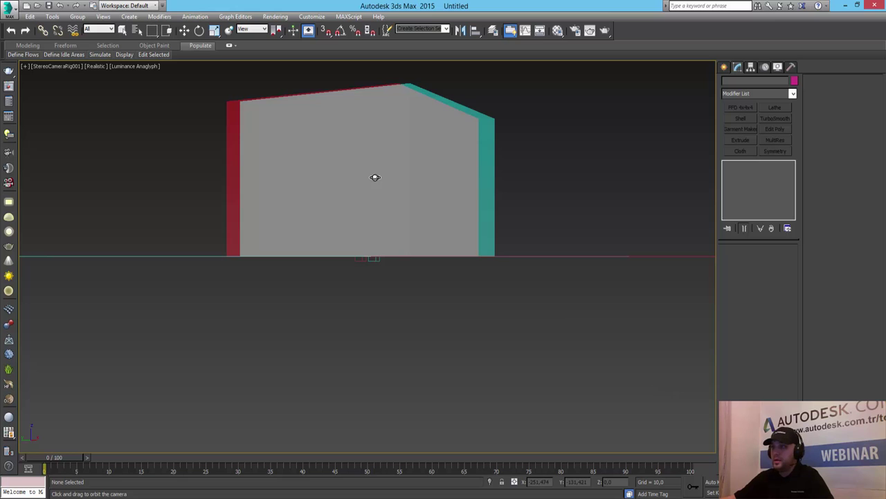
left_click_drag(374, 176, 364, 206)
mouse_move(403, 168)
left_mouse_down()
mouse_move(406, 306)
mouse_move(398, 312)
left_mouse_up()
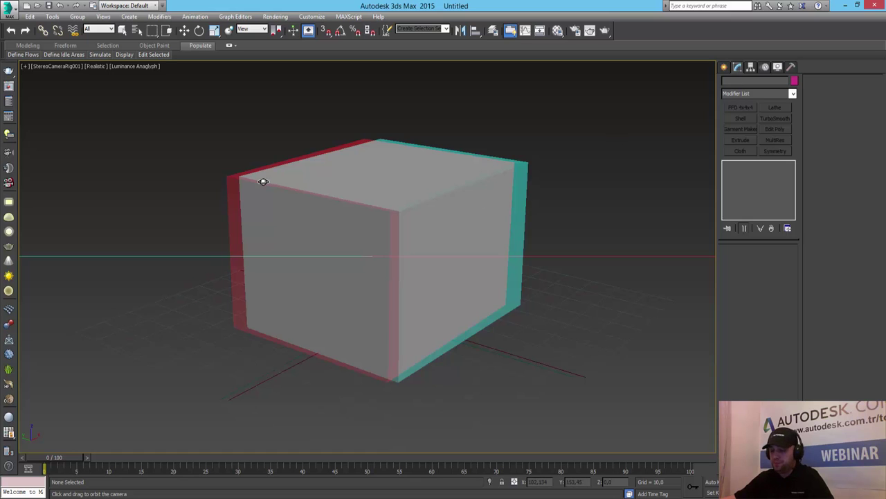
- Return to Select and Move and select StereoCameraRig001 from Select From Scene
key("w")
left_click(138, 30)
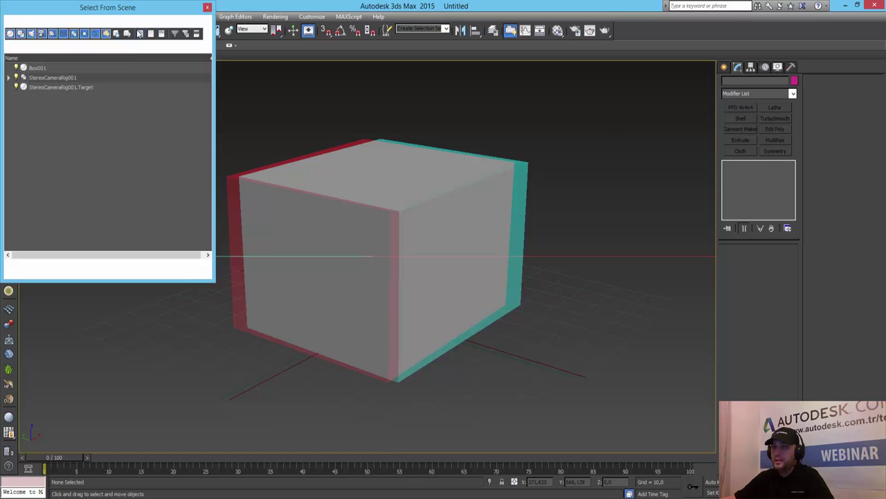
double_click(62, 83)
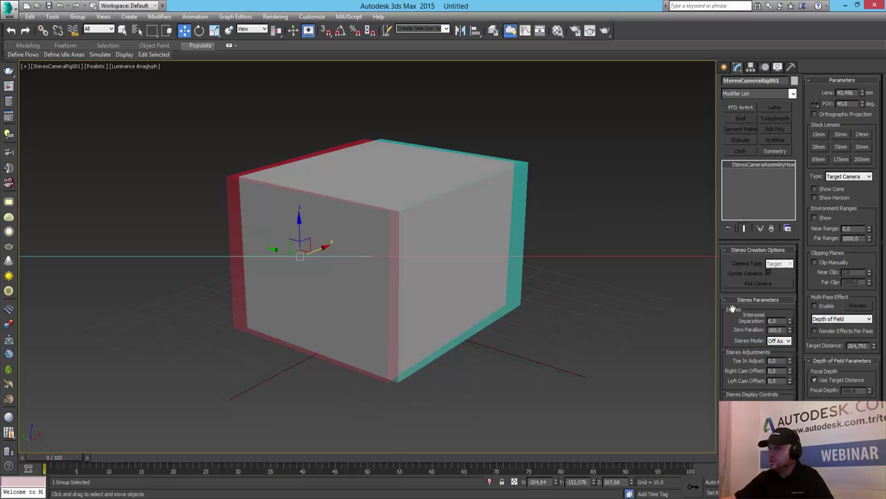
- Collapse Stereo Creation Options to reveal Stereo Display Controls, leaving the shading mode unchanged
left_click(745, 250)
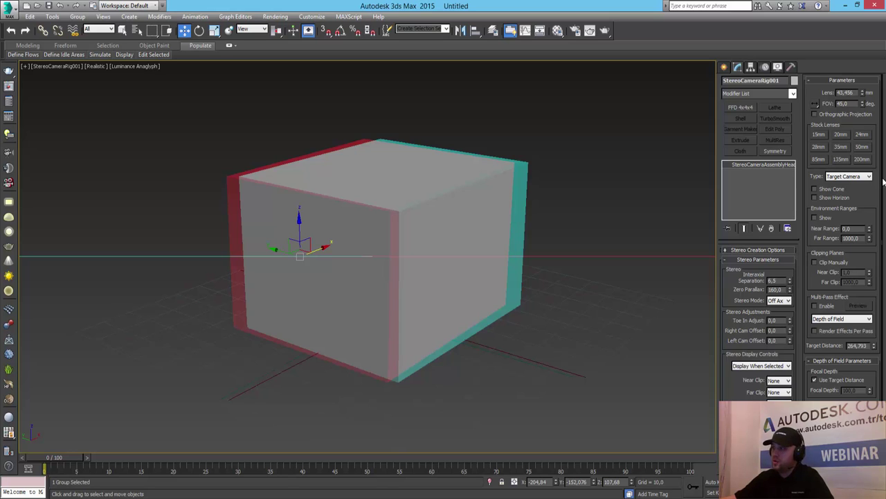
scroll(819, 232, "down", 2)
scroll(818, 232, "down", 2)
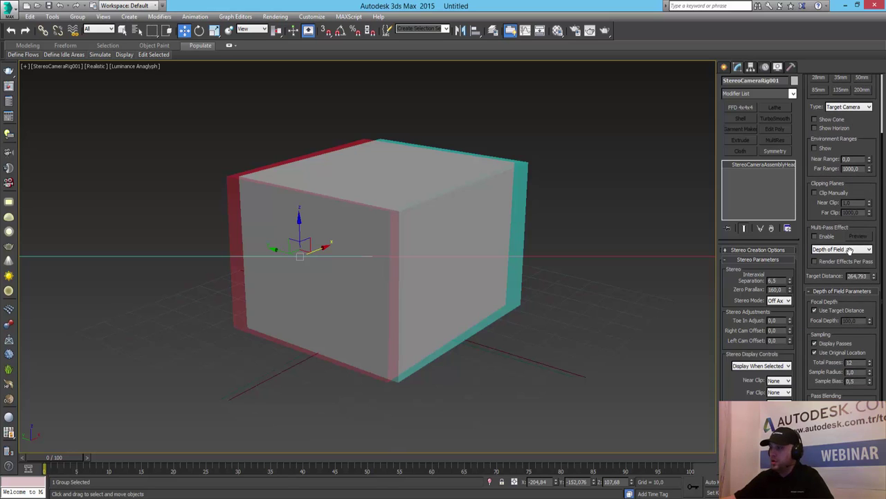
scroll(818, 232, "up", 4)
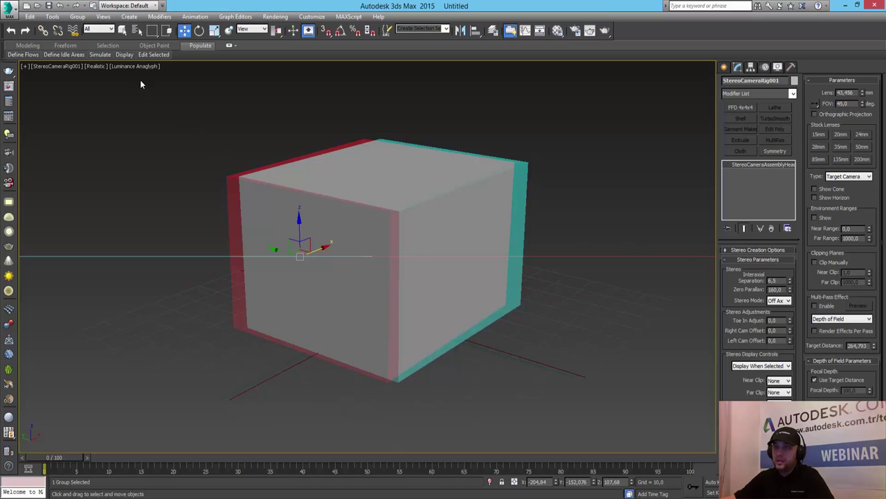
left_click(95, 66)
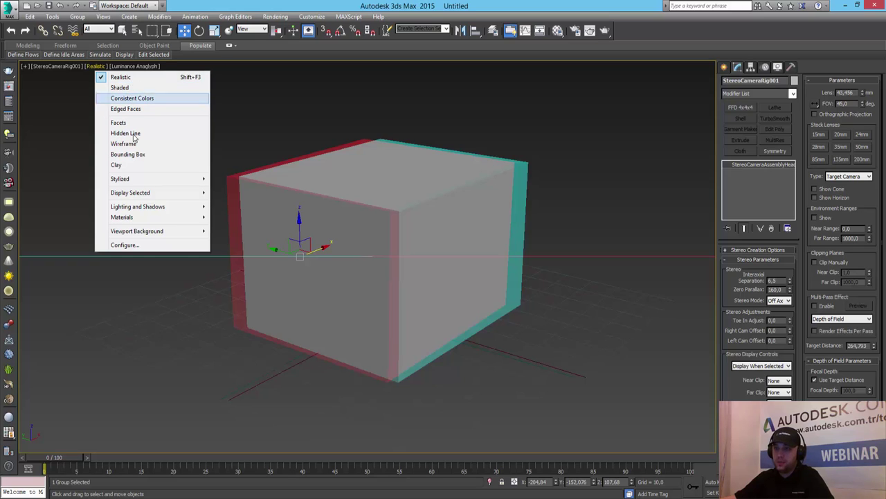
left_click(238, 4)
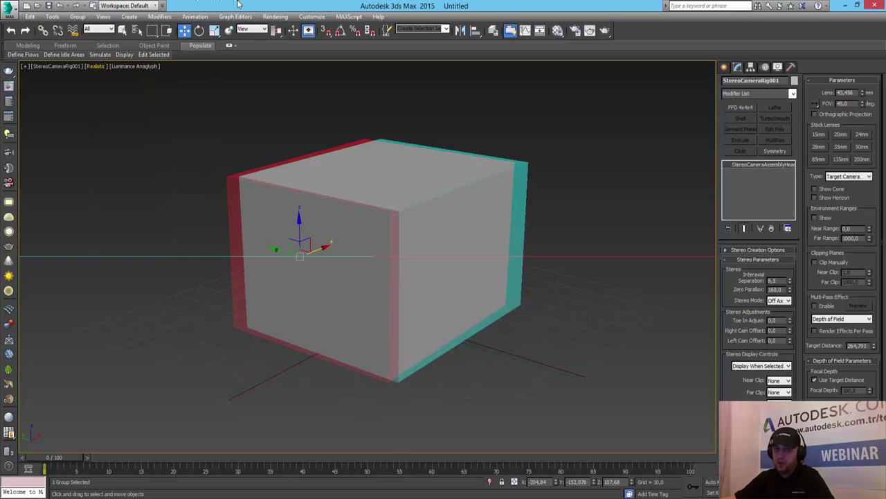
- Cycle the stereo display through Center Eye, Left Eye and Right Eye, ending on Horizontal Interlace
left_click(136, 67)
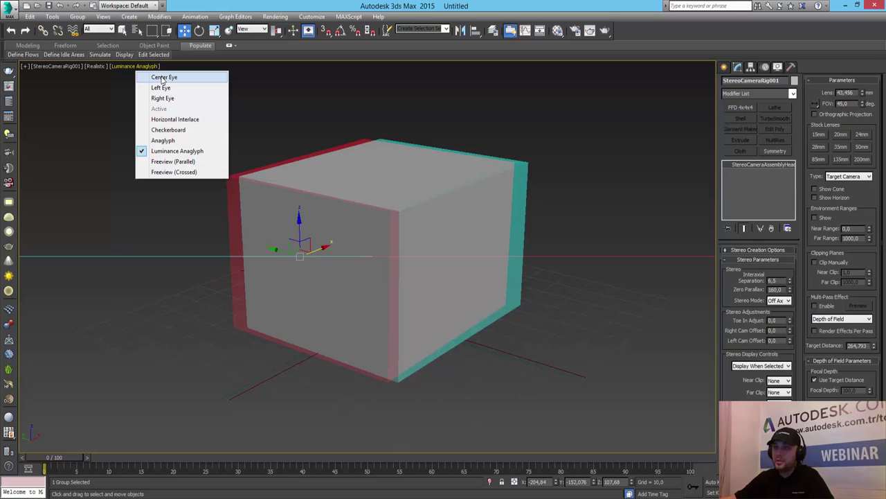
left_click(163, 78)
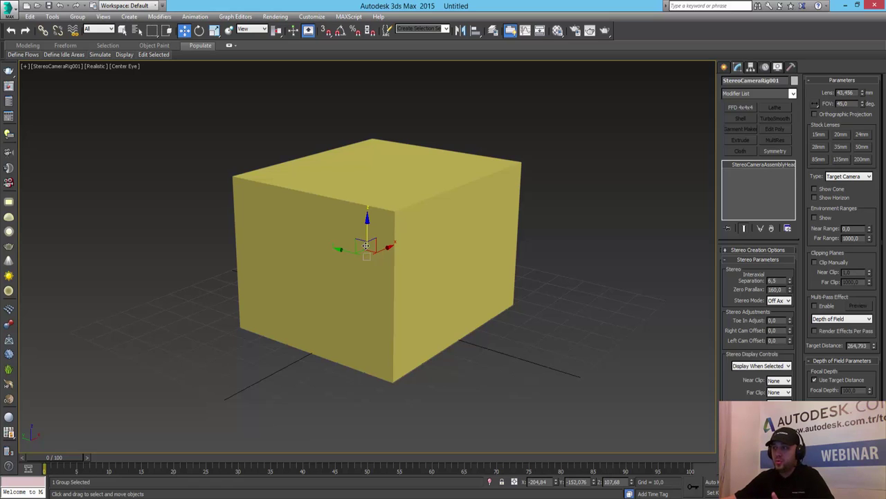
left_click(121, 69)
left_click(146, 86)
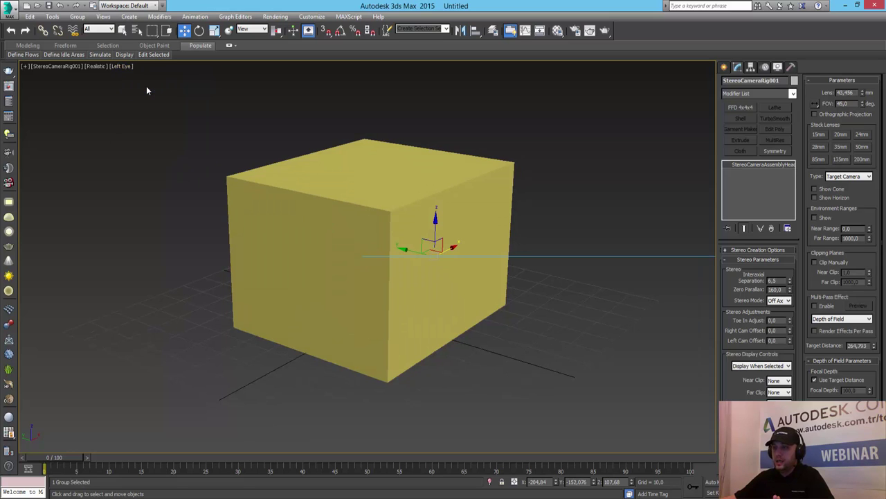
left_click(121, 66)
left_click(142, 101)
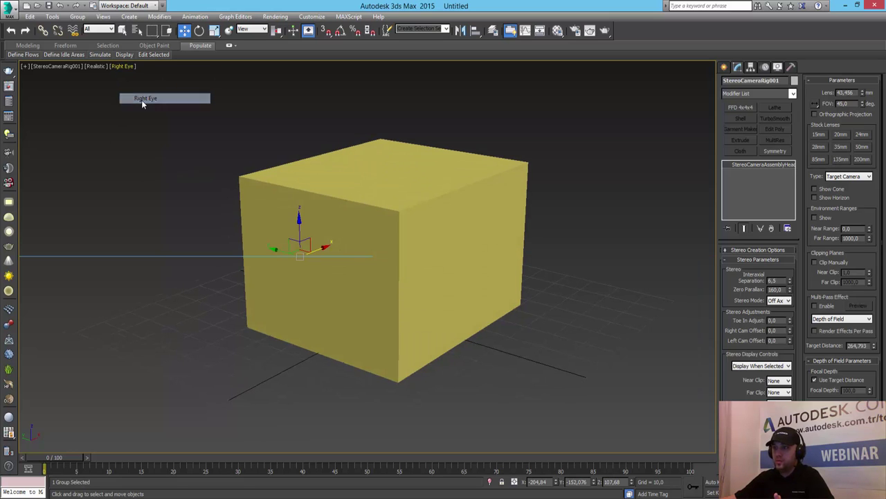
left_click(122, 68)
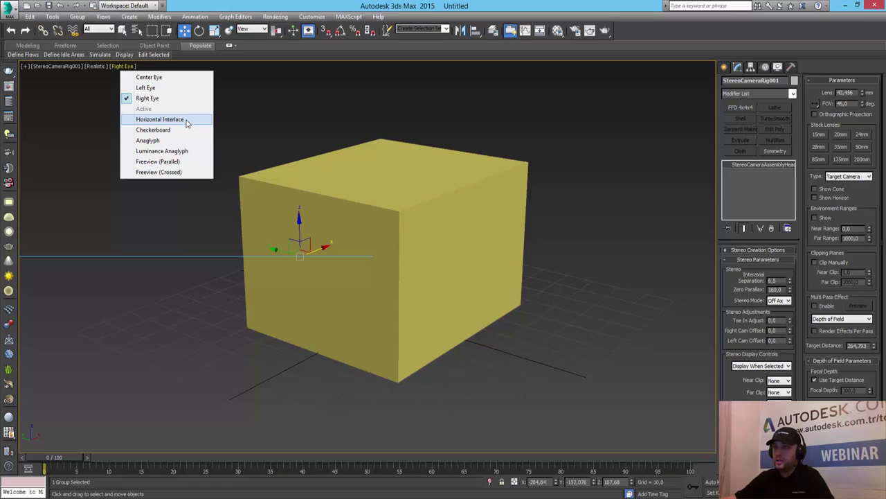
left_click(186, 121)
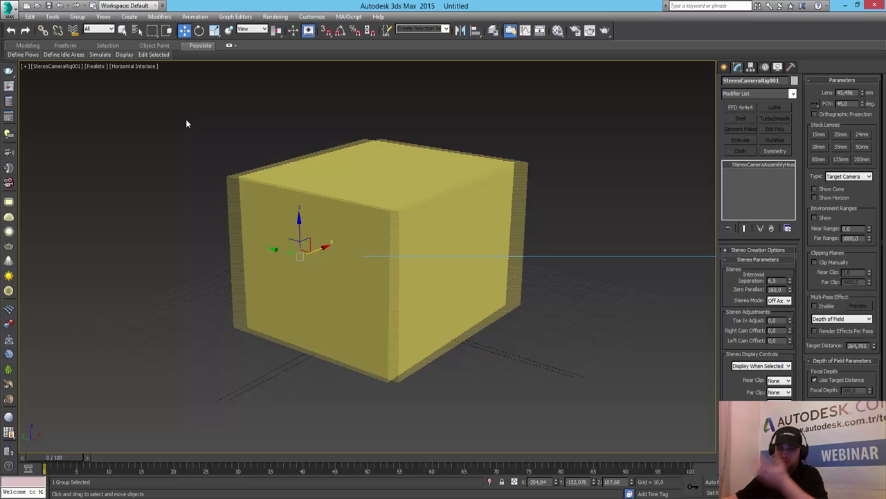
left_click(133, 66)
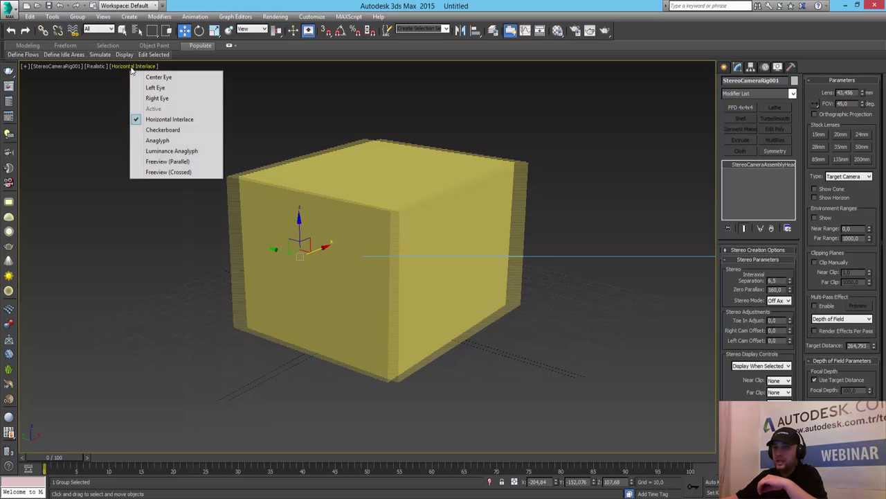
left_click(188, 130)
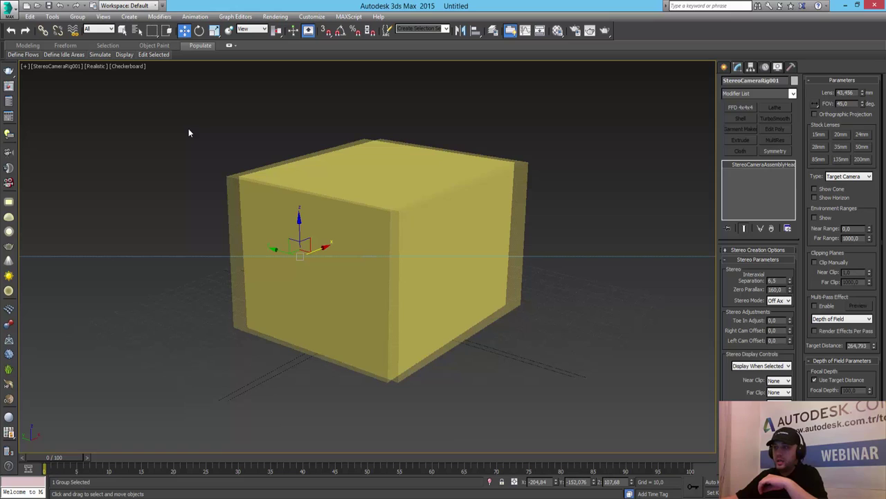
left_click(125, 66)
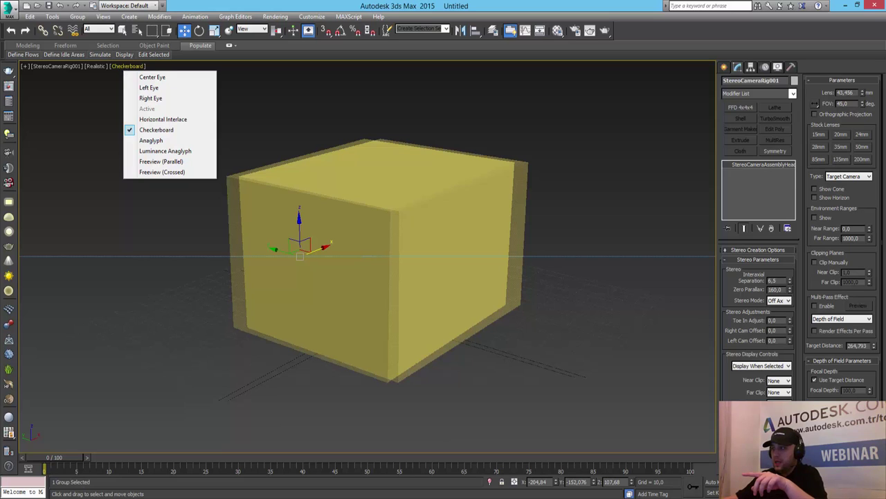
key("Escape")
left_click(131, 66)
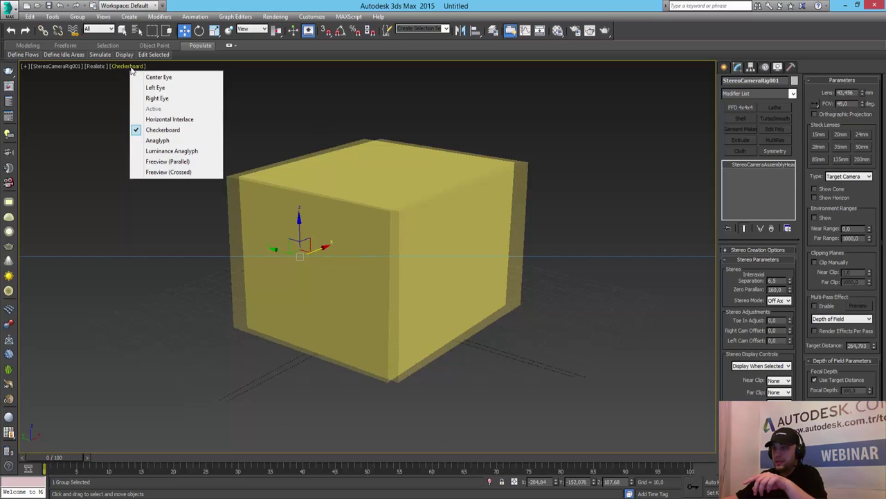
left_click(170, 119)
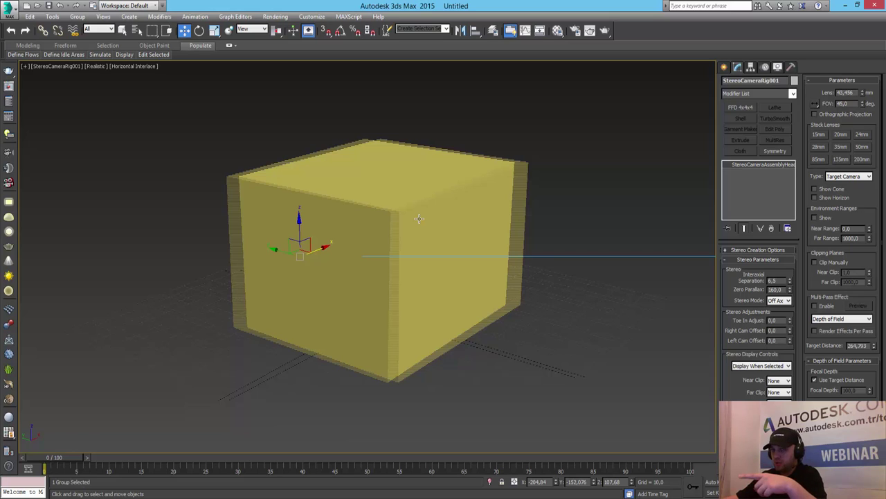
- Switch the stereo display to Checkerboard, then to Anaglyph with red-green fringes
left_click(139, 69)
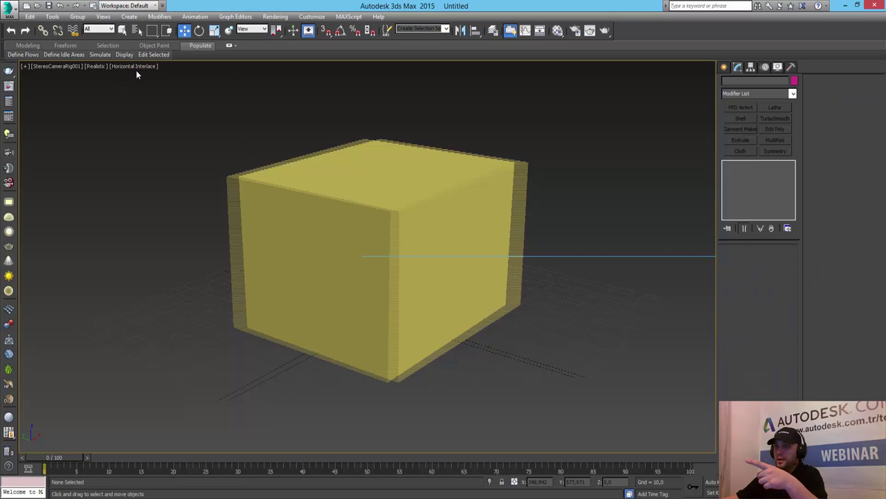
left_click(136, 70)
left_click(168, 130)
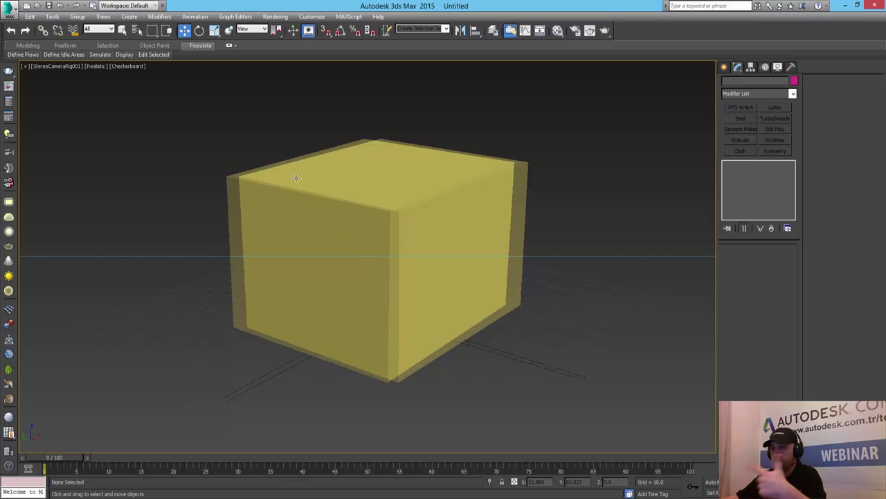
left_click(129, 66)
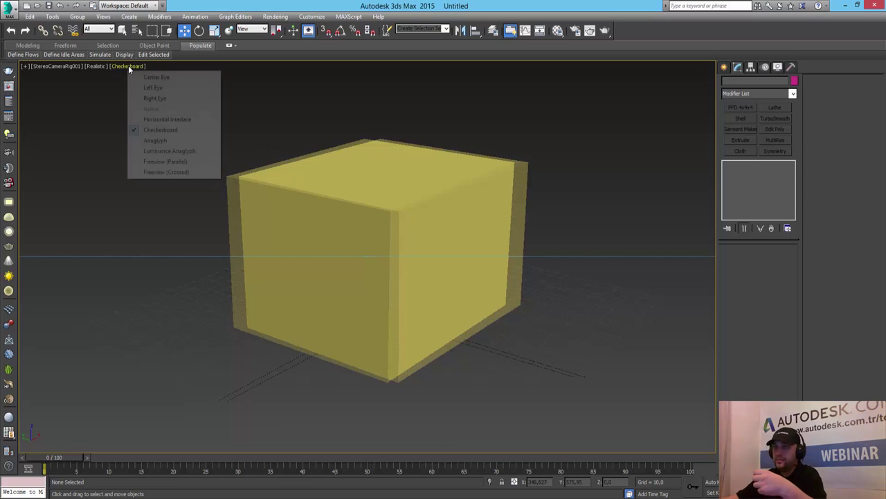
left_click(175, 141)
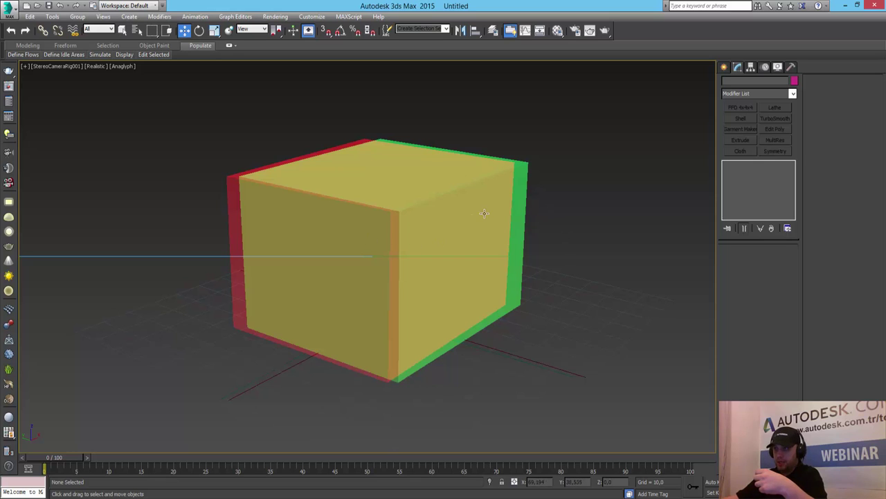
left_click(104, 54)
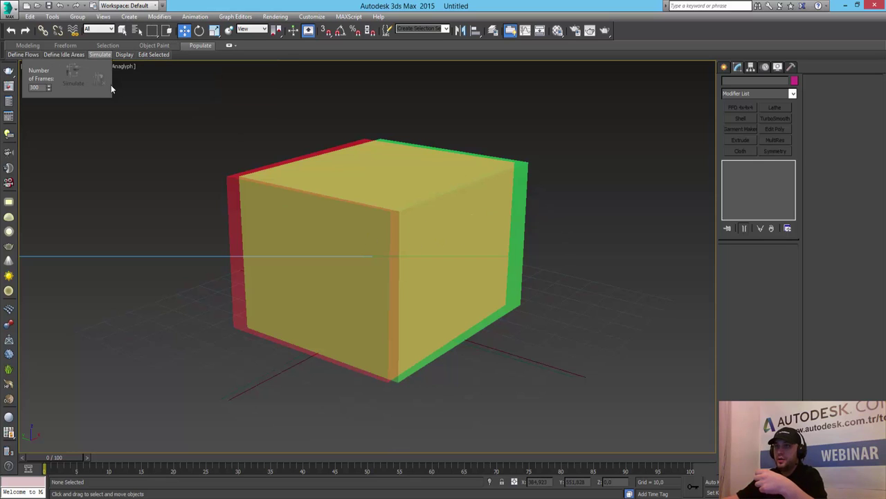
left_click(123, 67)
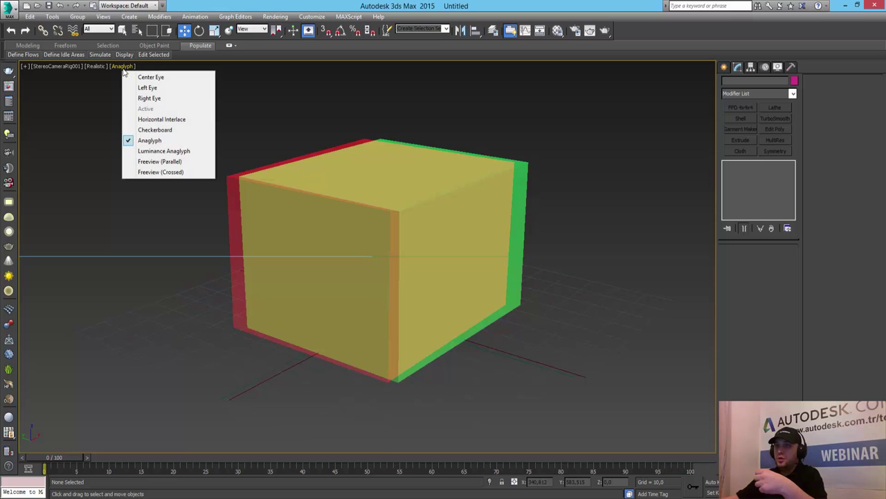
- Set the stereo display to Luminance Anaglyph, showing a grey box with red-cyan edges
left_click(162, 151)
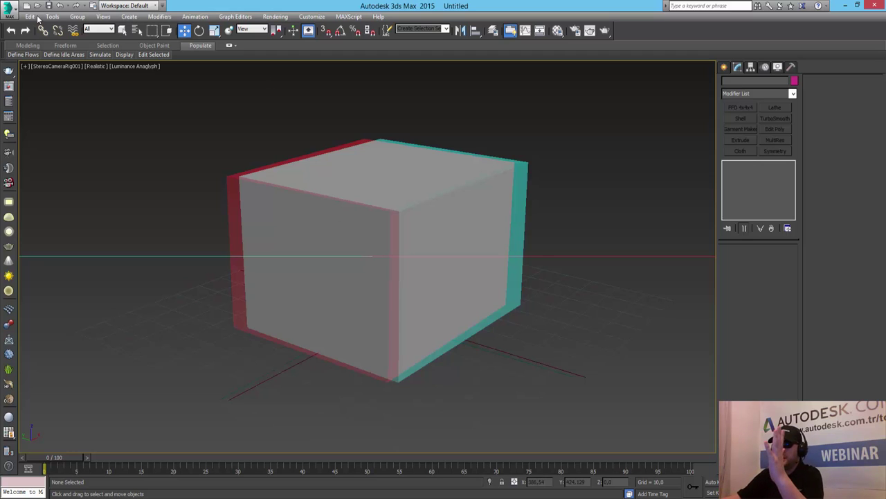
- Select StereoCameraRig001 and vary its Interaxial Separation, settling at about 5.1
left_click(138, 29)
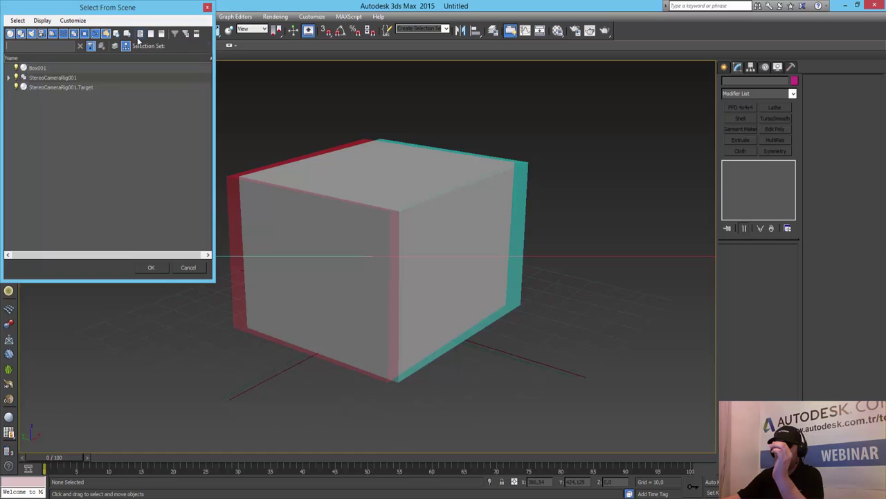
double_click(52, 79)
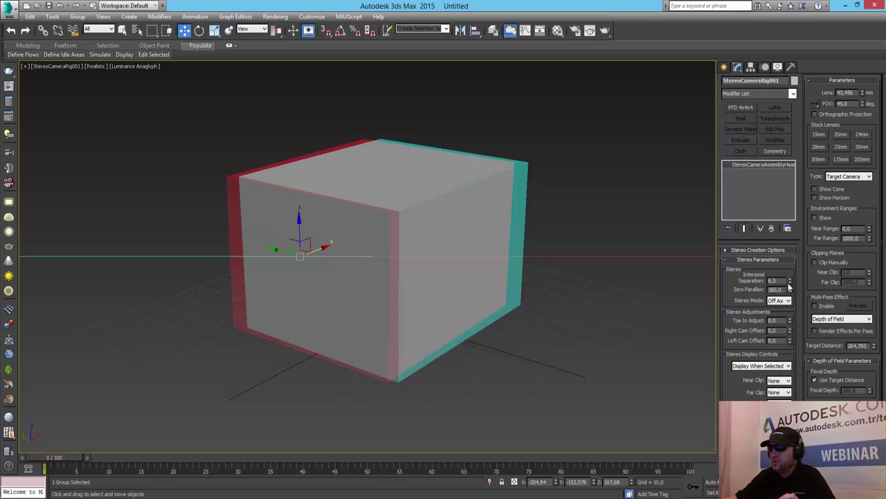
left_click_drag(788, 286, 793, 293)
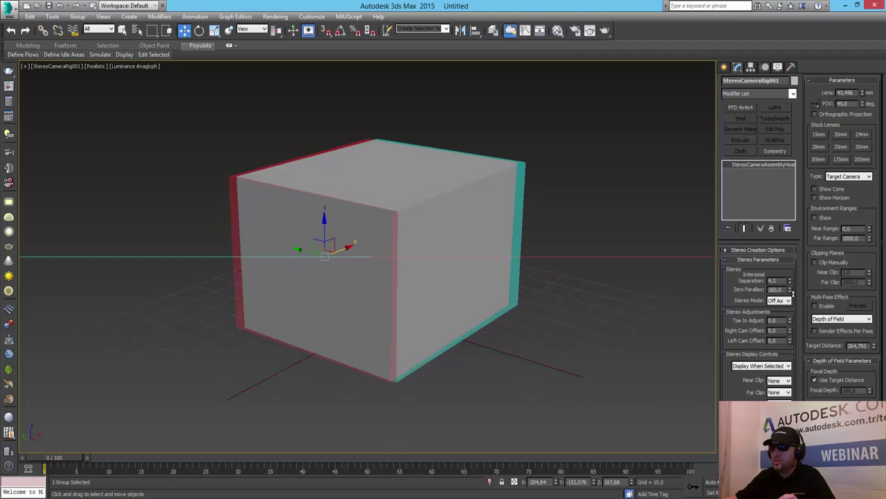
mouse_move(794, 294)
left_mouse_down()
mouse_move(775, 119)
mouse_move(783, 286)
left_mouse_up()
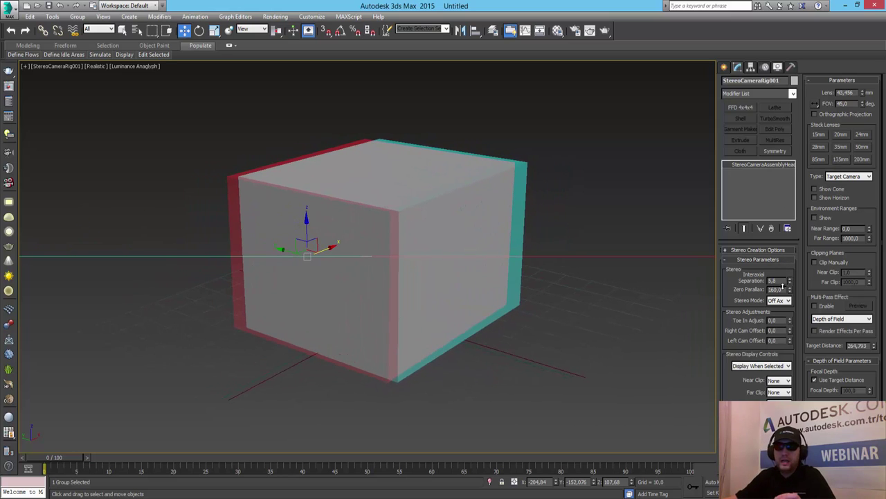
left_click_drag(782, 286, 782, 286)
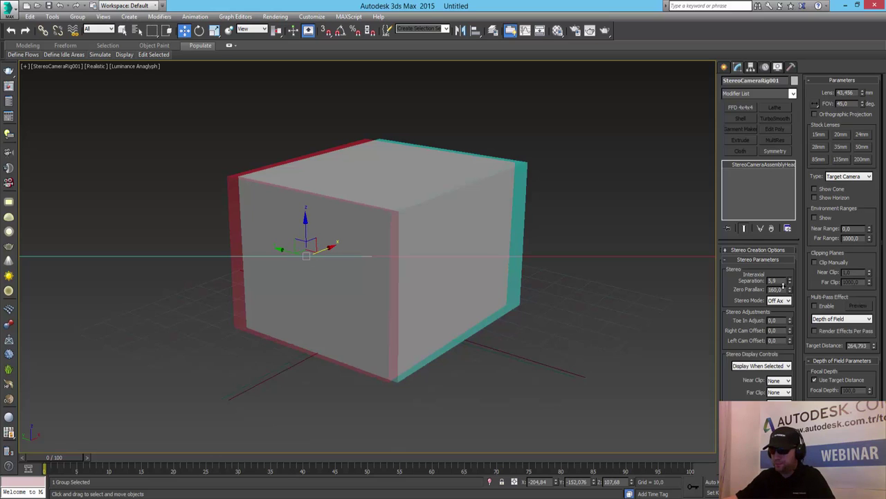
left_click_drag(783, 284, 784, 289)
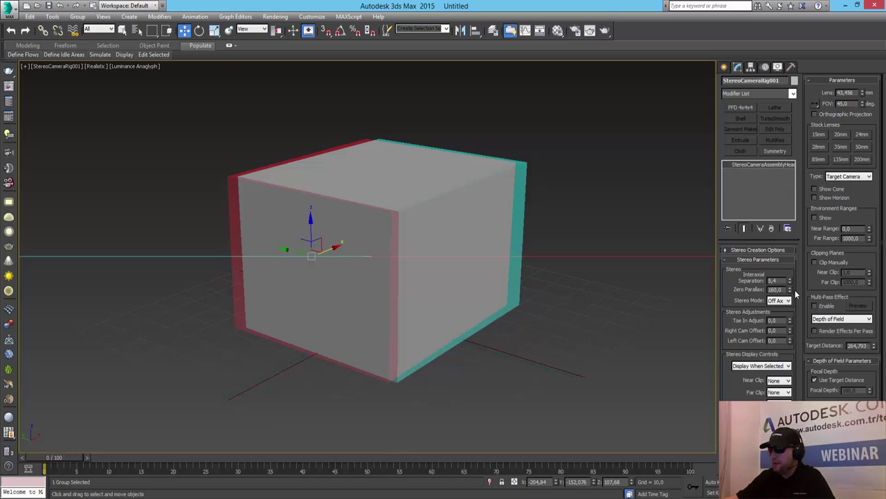
left_click_drag(792, 285, 792, 278)
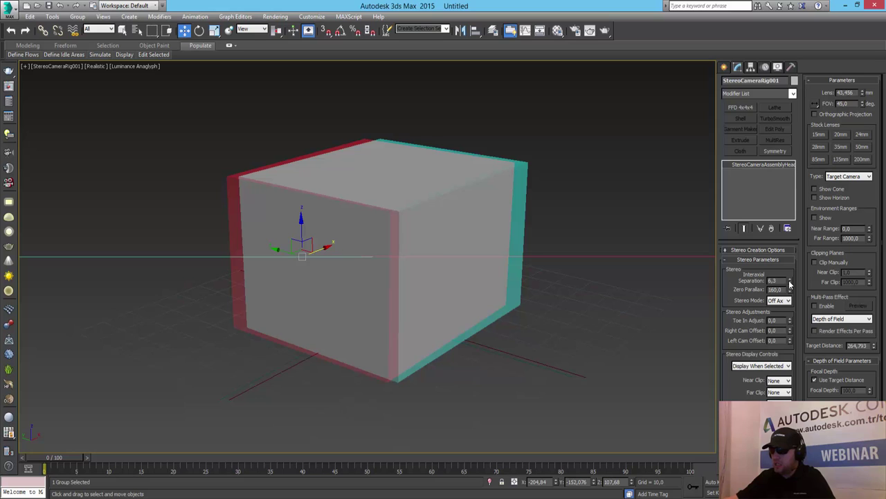
mouse_move(790, 281)
left_mouse_down()
mouse_move(793, 272)
mouse_move(803, 304)
left_mouse_up()
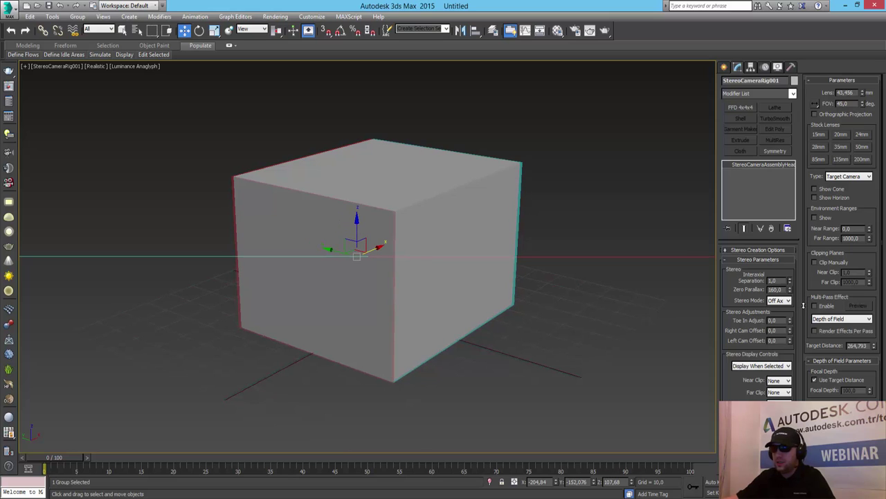
left_click_drag(803, 305, 803, 293)
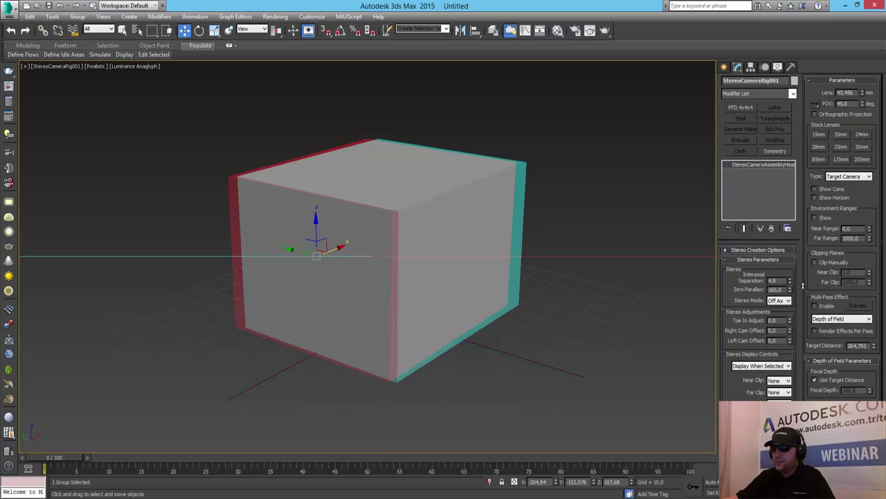
left_click_drag(803, 288, 368, 162)
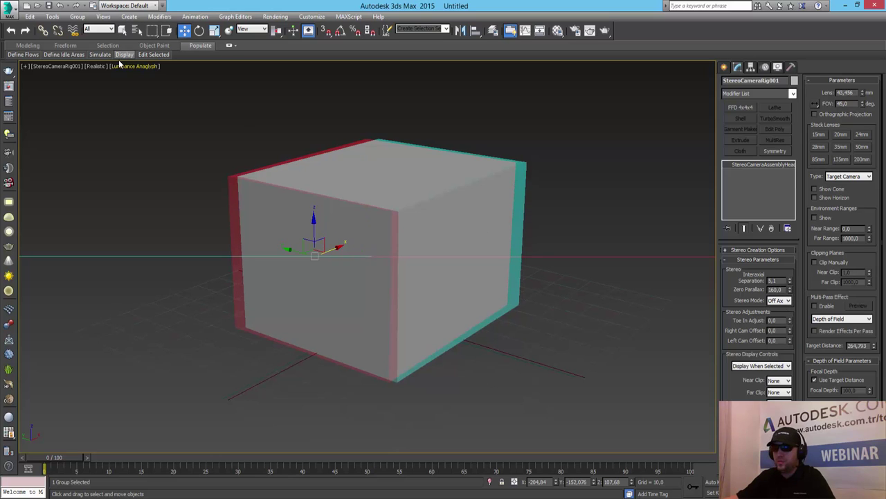
- Deselect the stereo rig and switch the stereo view to Freeview (Parallel)
left_click(143, 70)
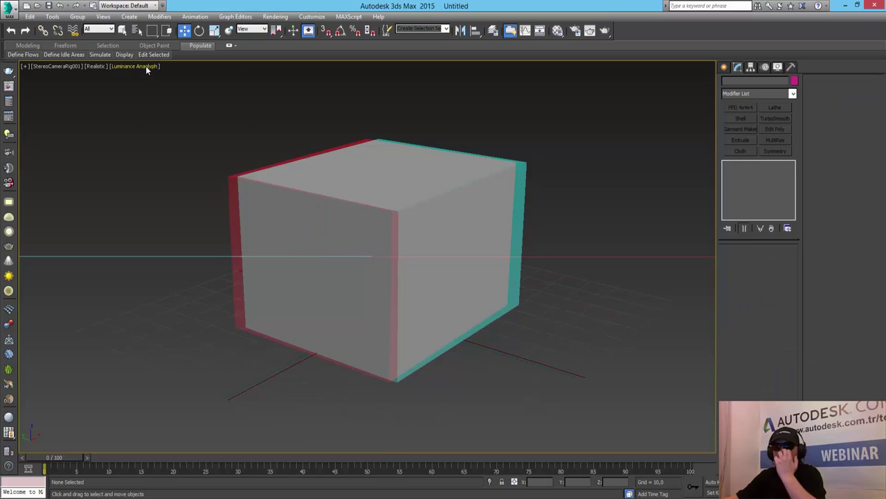
left_click(146, 67)
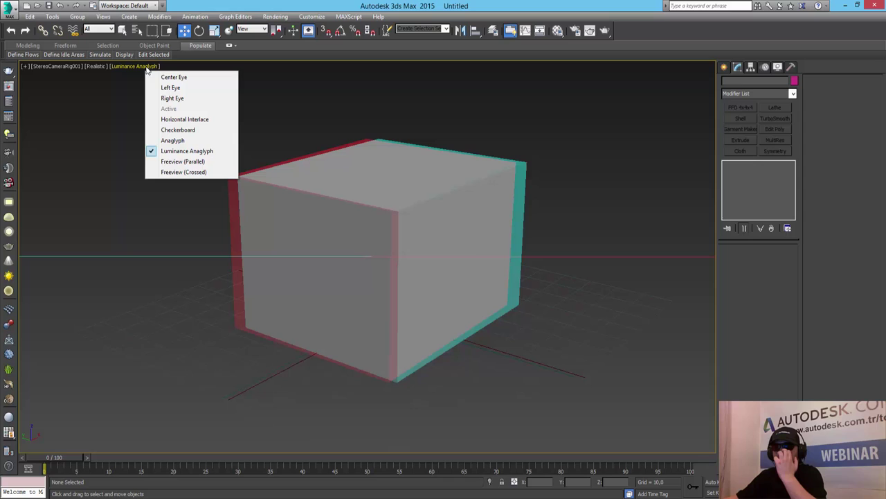
left_click(187, 163)
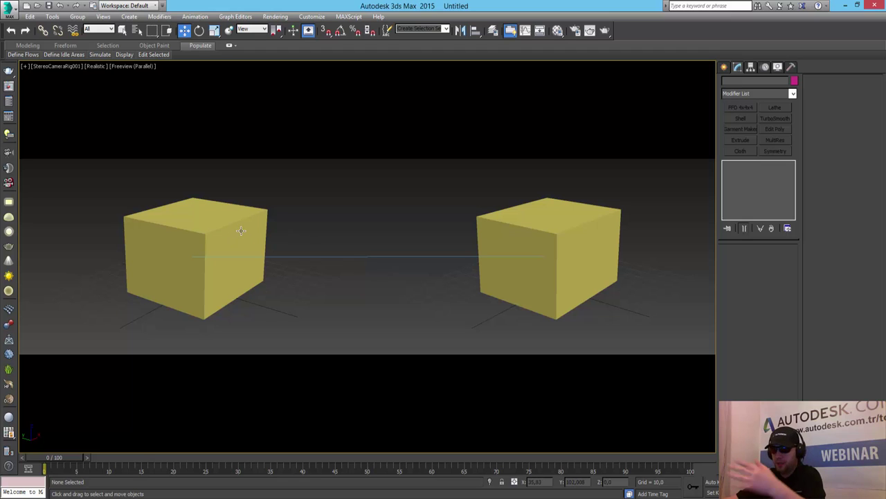
- Switch to Freeview (Crossed) and orbit the camera to face both boxes front-on
left_click(133, 66)
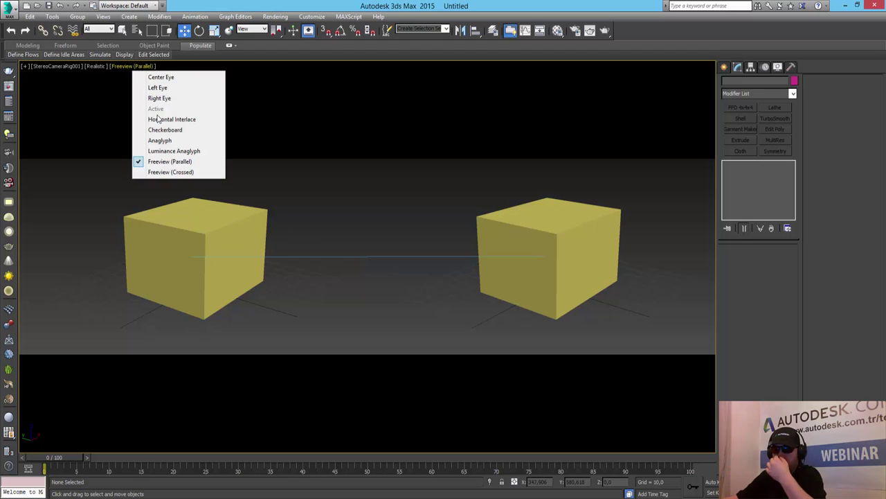
left_click(179, 172)
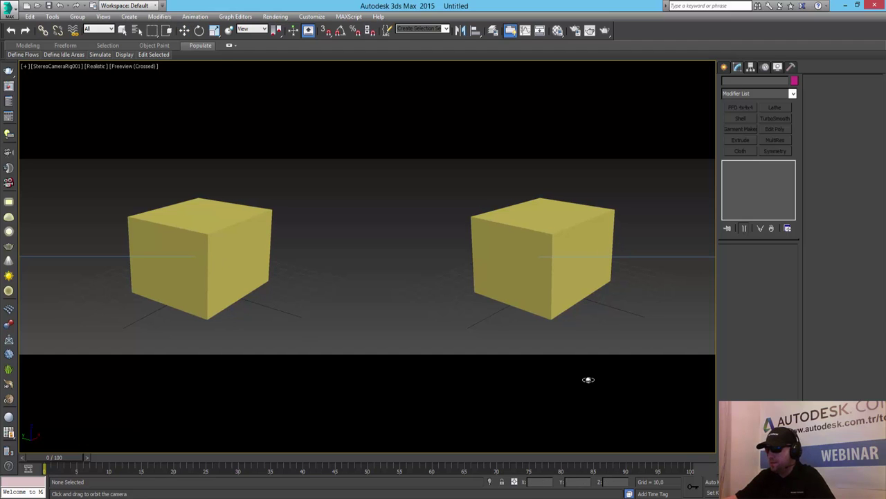
key("ctrl+r")
mouse_move(210, 284)
left_mouse_down()
mouse_move(223, 264)
mouse_move(192, 291)
mouse_move(220, 283)
left_mouse_up()
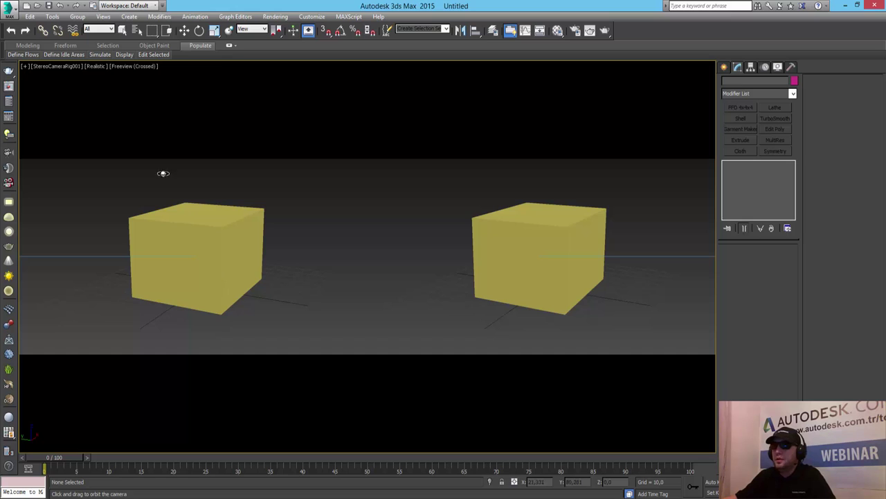
- Switch the stereo view back to Luminance Anaglyph, showing one grey box with red-cyan edges
left_click(127, 66)
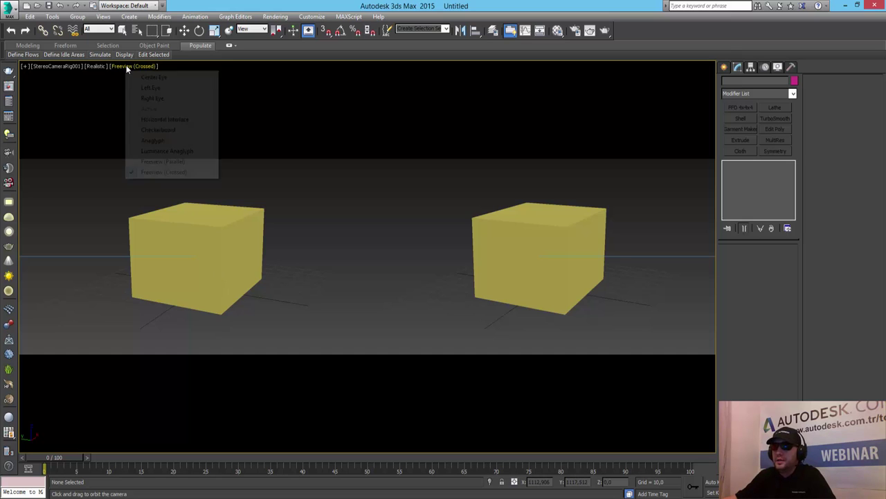
left_click(179, 151)
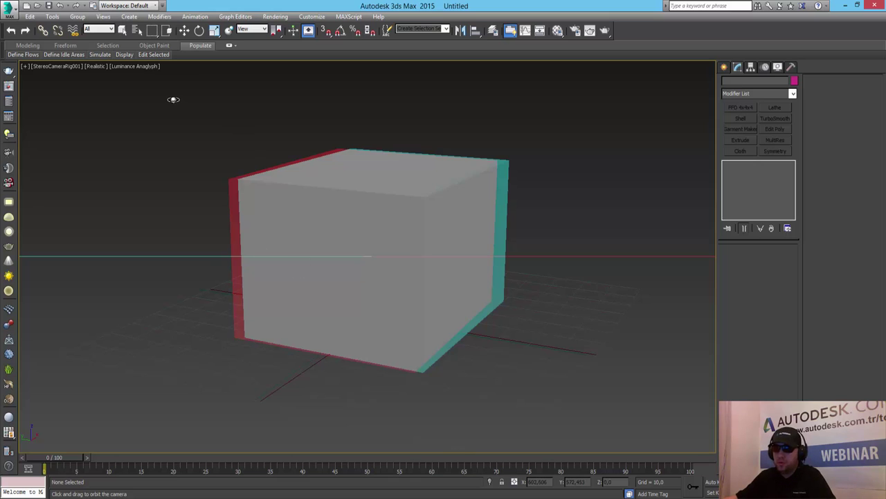
left_click(124, 67)
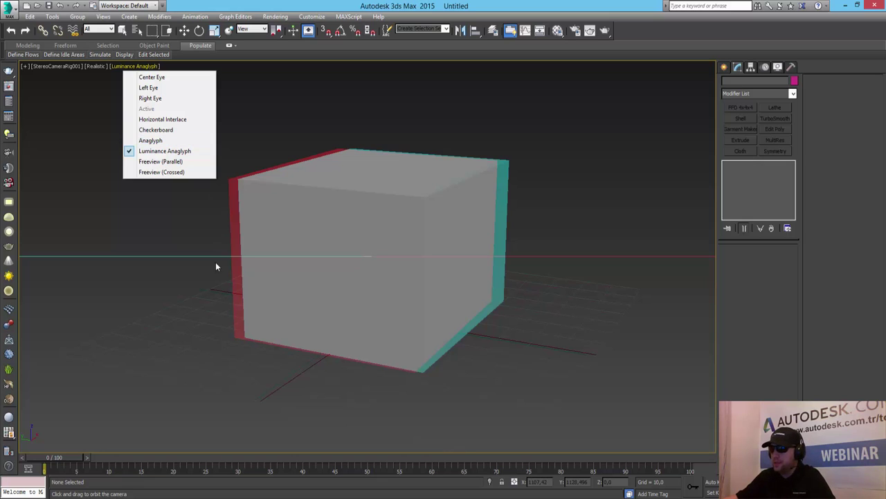
left_click(526, 147)
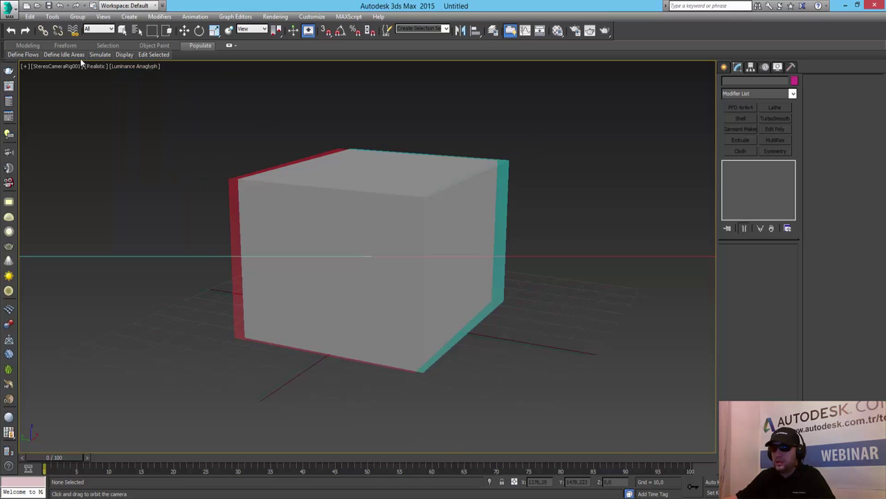
- Select StereoCameraRig001 by name and drag its Zero Parallax down to 159.0
left_click(138, 31)
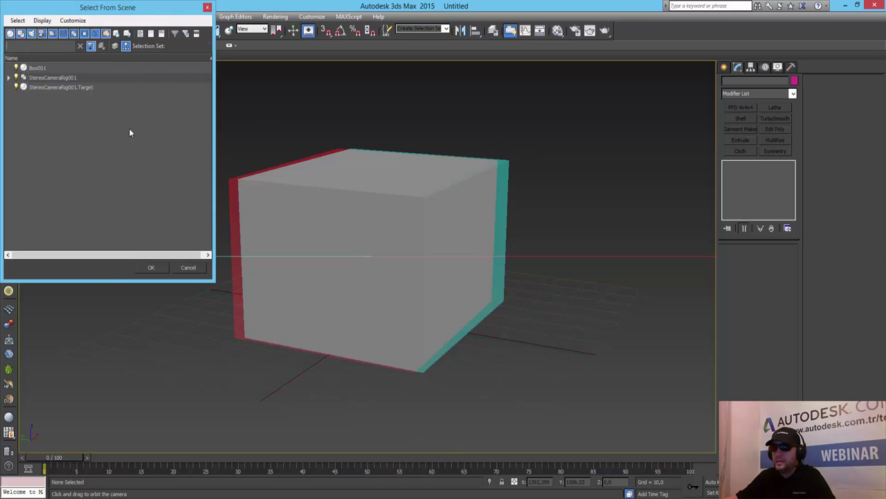
double_click(61, 79)
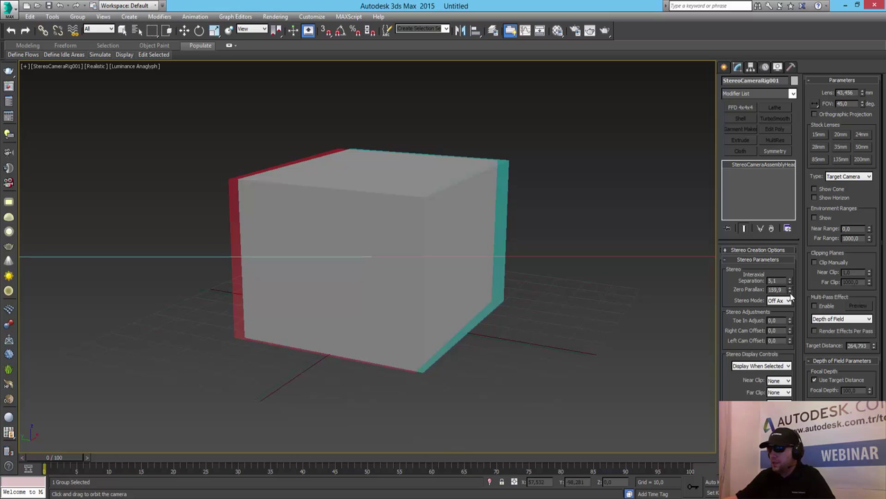
mouse_move(790, 290)
left_mouse_down()
mouse_move(809, 354)
mouse_move(835, 30)
mouse_move(820, 132)
mouse_move(783, 165)
mouse_move(779, 185)
left_mouse_up()
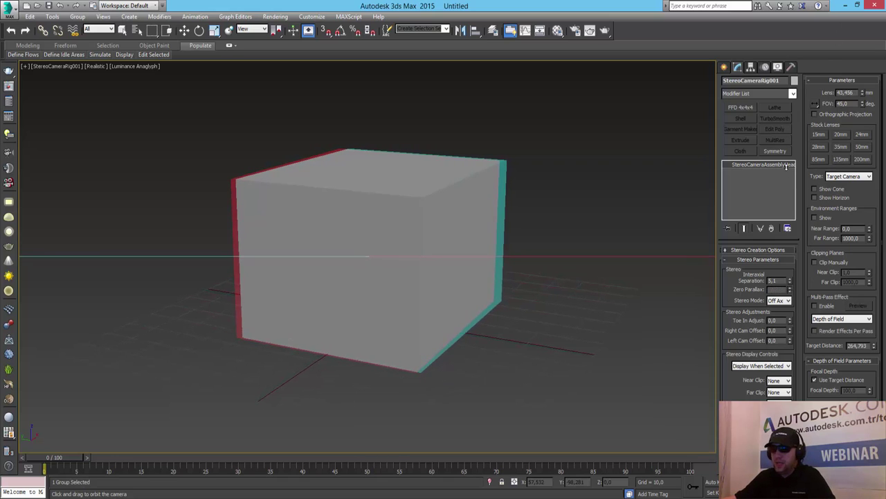
mouse_move(780, 131)
left_mouse_down()
mouse_move(799, 284)
mouse_move(817, 330)
mouse_move(821, 263)
left_mouse_up()
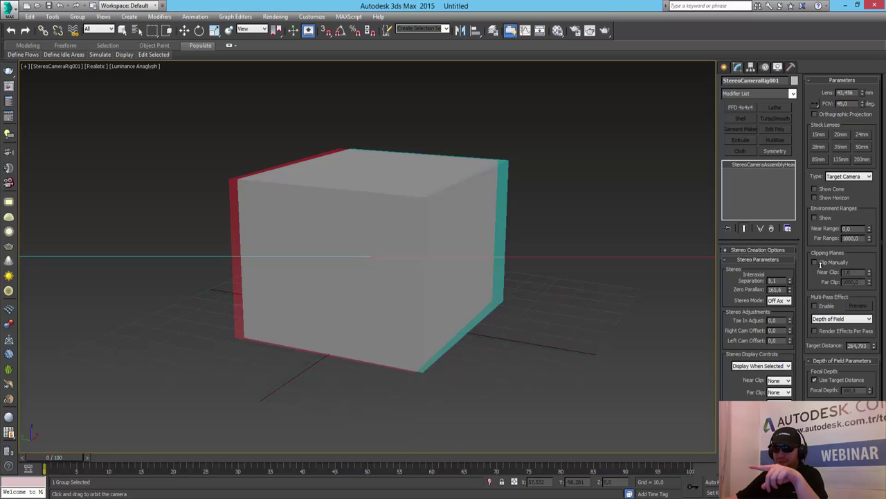
left_click_drag(821, 265, 814, 296)
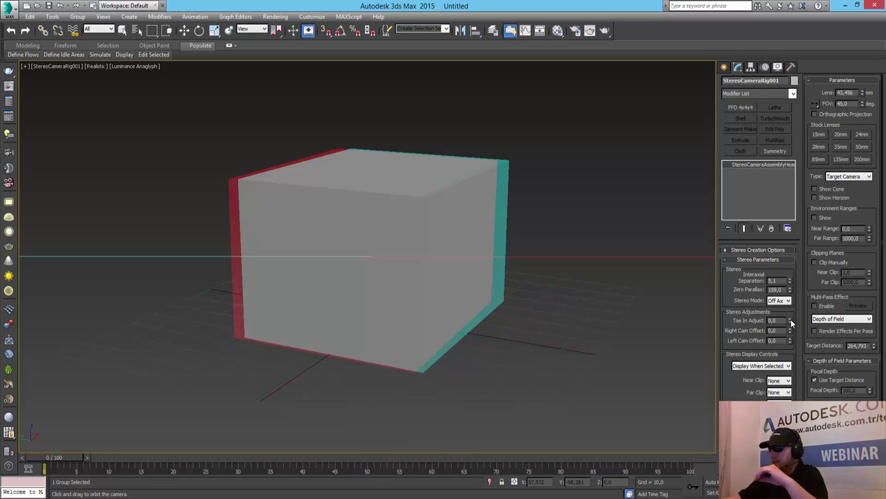
- Drag the Toe In Adjust, Right Cam Offset and Left Cam Offset spinners to test each
left_click_drag(790, 320, 791, 311)
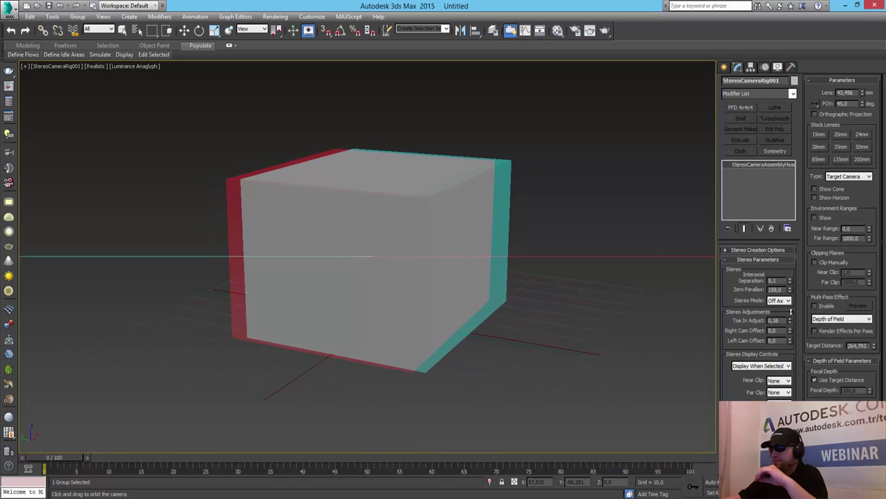
mouse_move(791, 333)
left_mouse_down()
mouse_move(805, 270)
mouse_move(822, 262)
mouse_move(845, 199)
mouse_move(842, 297)
left_mouse_up()
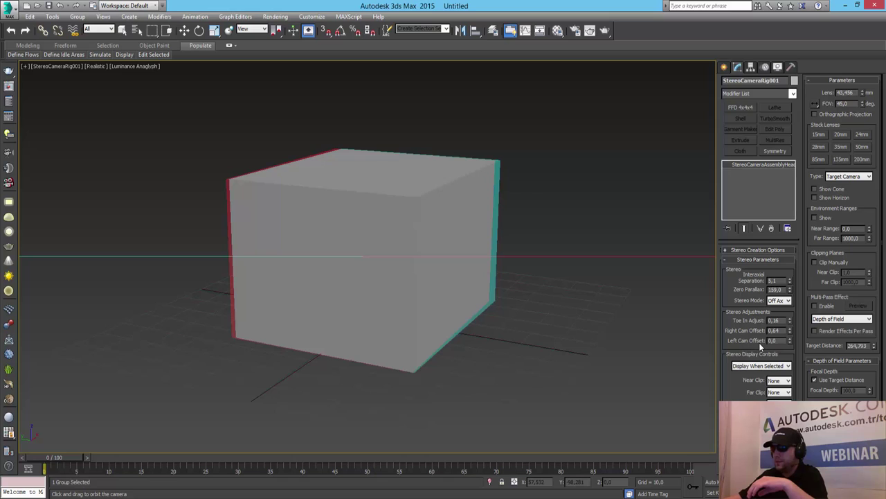
left_click_drag(789, 341, 789, 374)
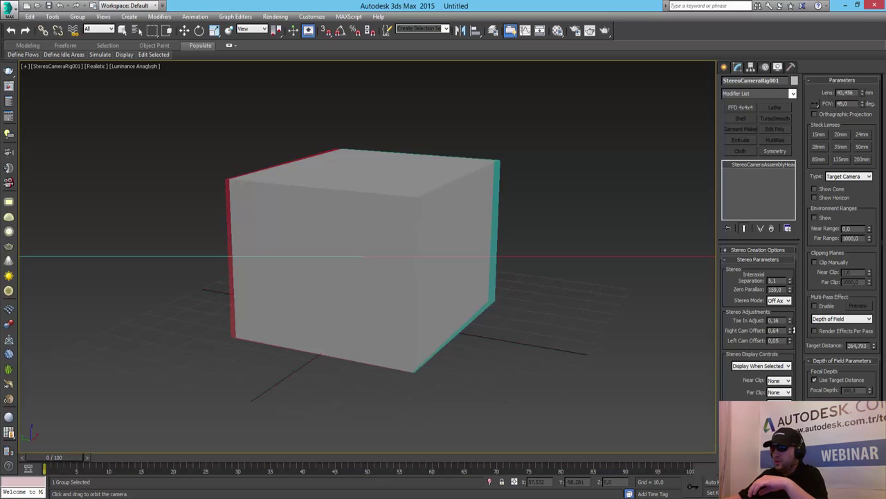
left_click_drag(789, 340, 775, 317)
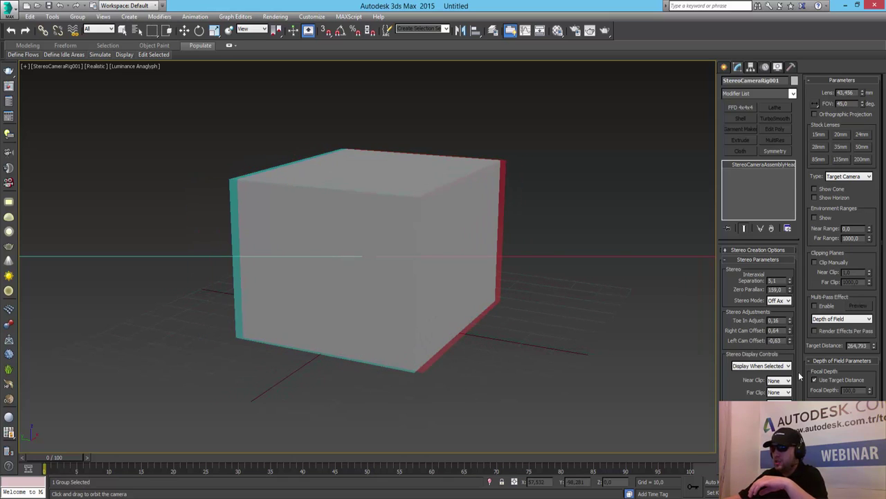
- Reset Toe In Adjust, Right Cam Offset and Left Cam Offset to 0
double_click(775, 320)
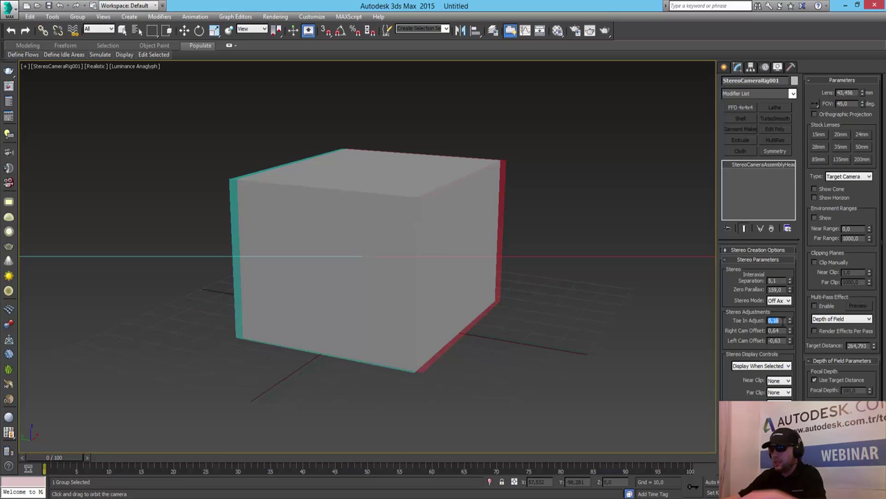
type("0")
key("Return")
double_click(775, 330)
type("0")
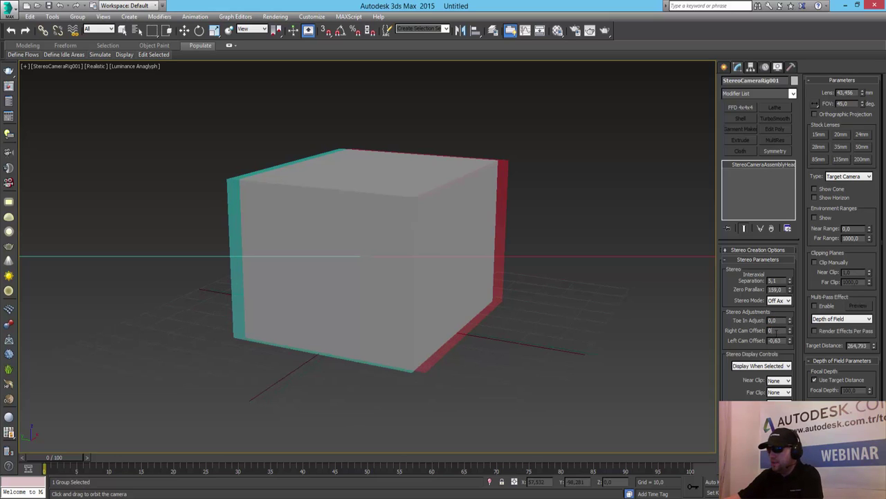
double_click(776, 340)
type("-0")
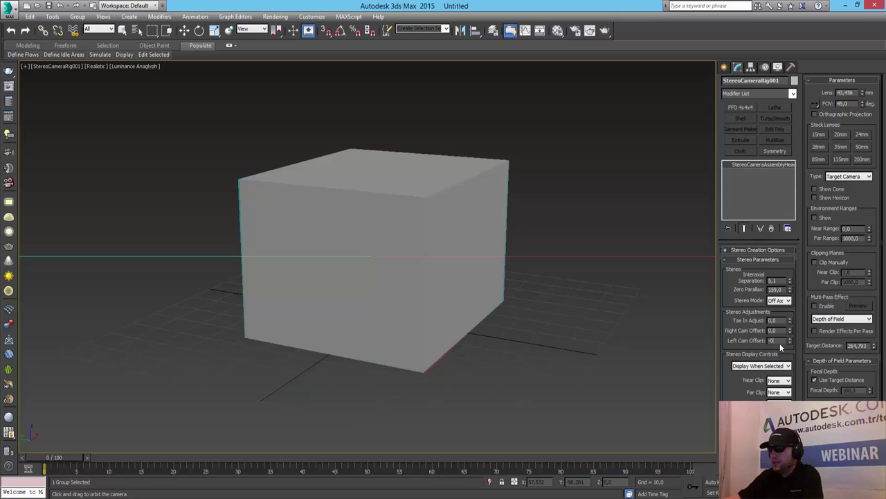
- Try Never Display and Display When Selected, then set Stereo Display Controls to Always Display
left_click(764, 367)
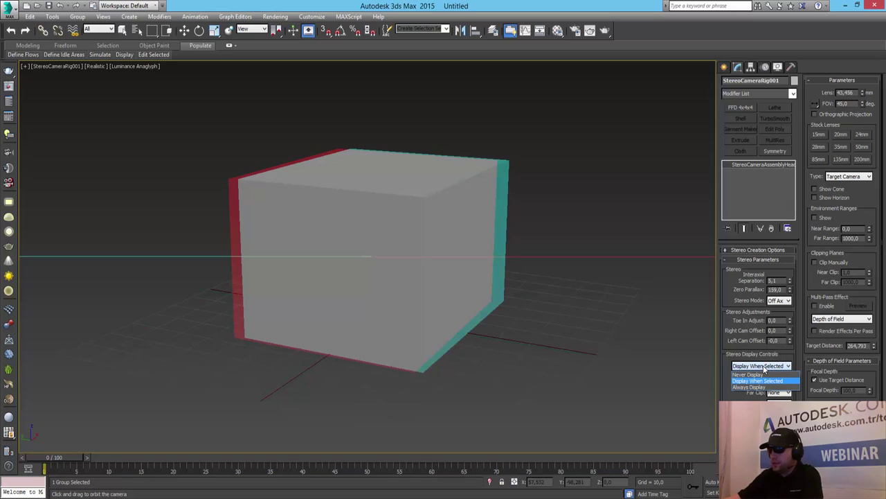
left_click(762, 374)
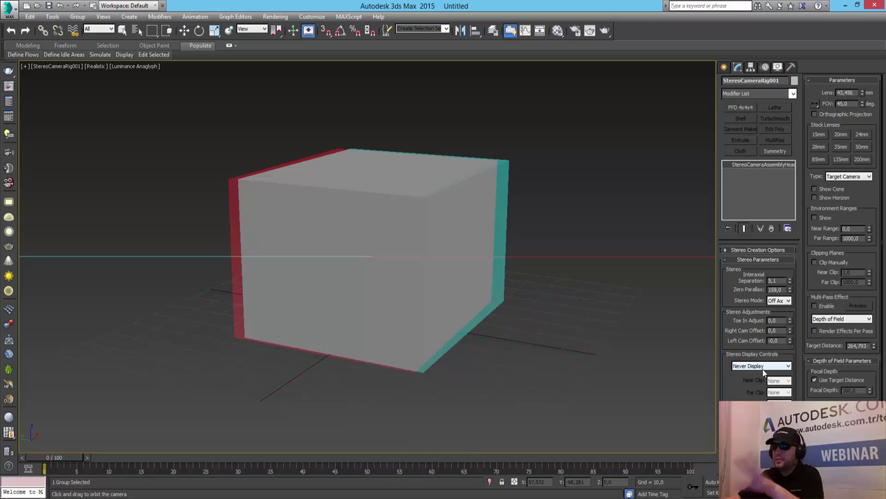
left_click(764, 367)
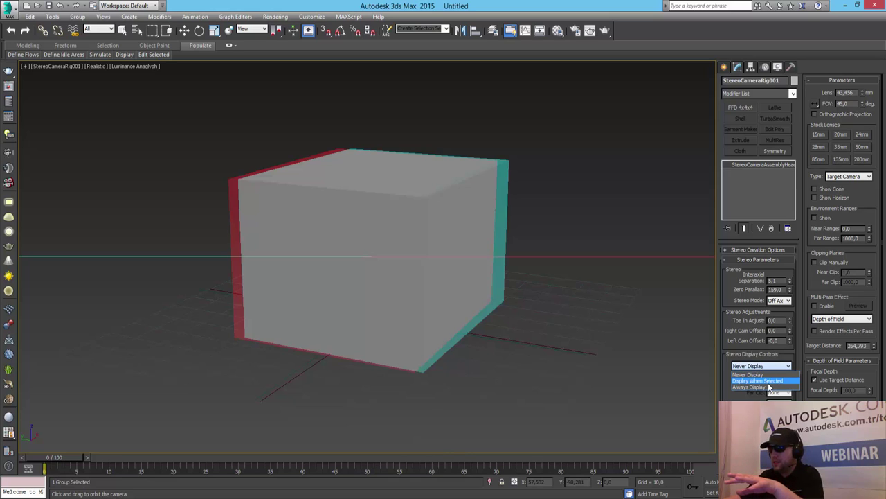
left_click(770, 380)
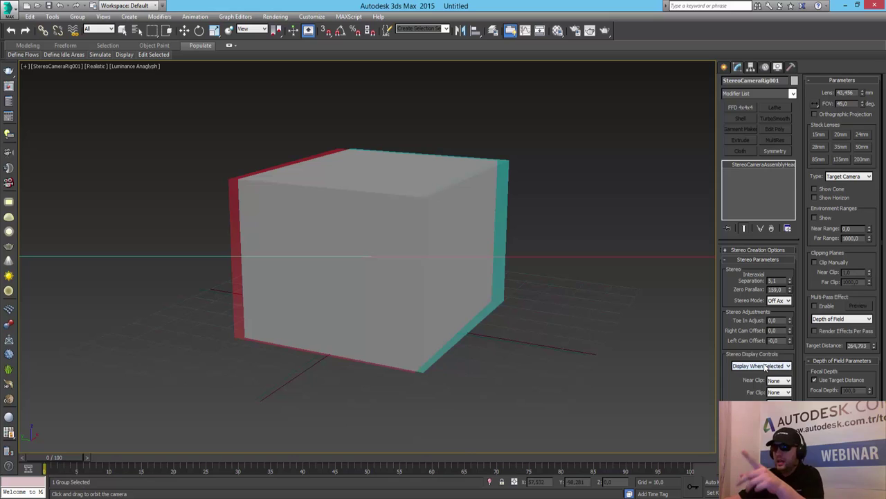
left_click(766, 367)
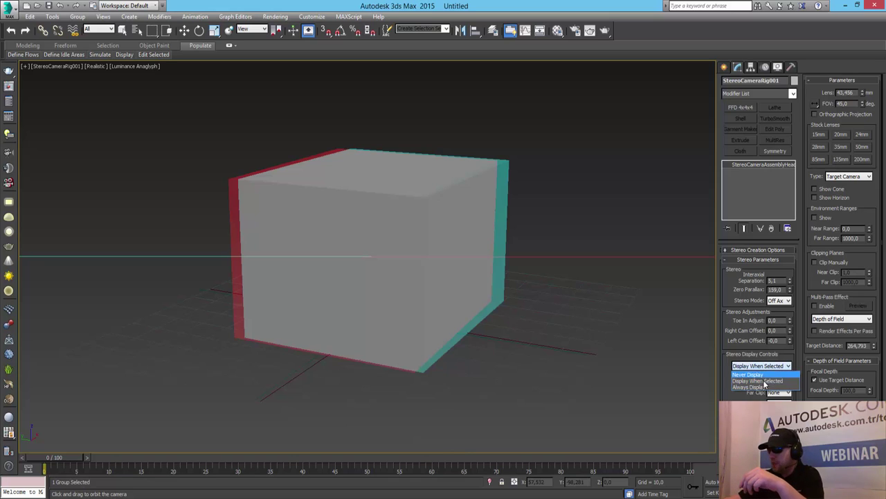
left_click(766, 390)
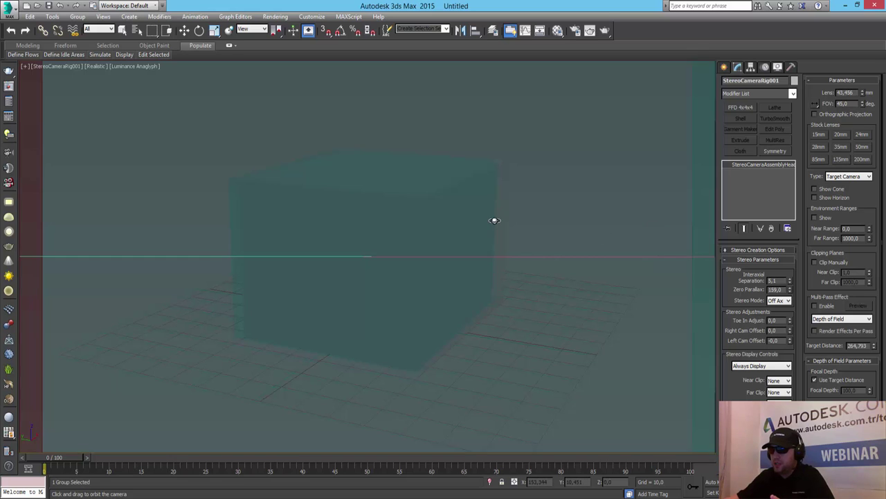
- Orbit the camera around the box to look down on it from above
mouse_move(493, 221)
left_mouse_down()
mouse_move(469, 238)
mouse_move(439, 231)
mouse_move(452, 214)
mouse_move(478, 216)
mouse_move(478, 228)
mouse_move(436, 219)
mouse_move(460, 206)
left_mouse_up()
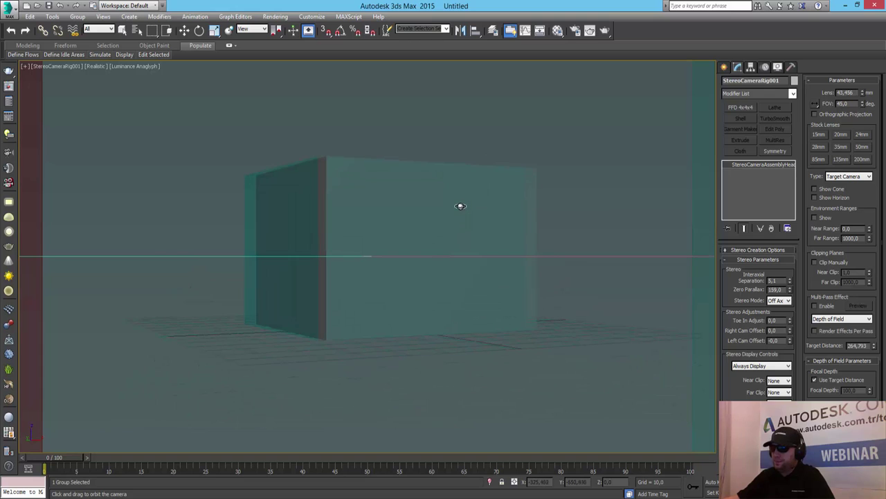
mouse_move(417, 229)
left_mouse_down()
mouse_move(434, 245)
mouse_move(394, 239)
left_mouse_up()
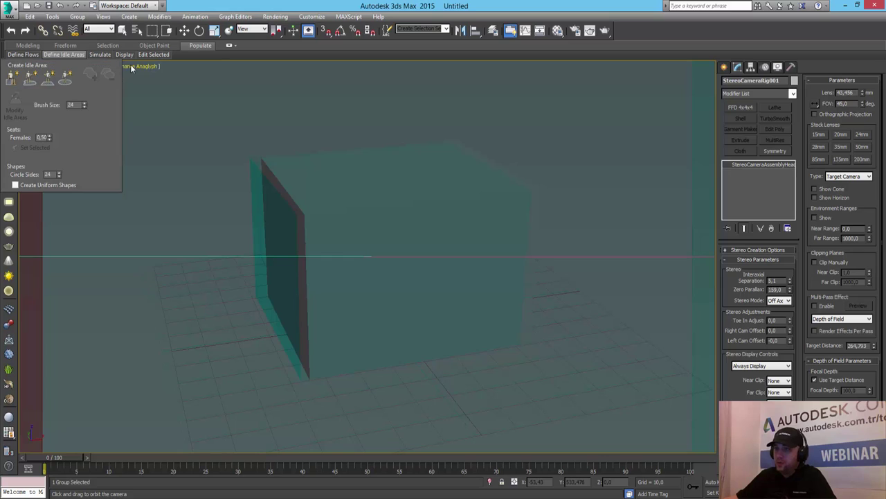
- Set the stereo view to colour Anaglyph and orbit to face the box front-on
left_click(132, 67)
left_click(176, 141)
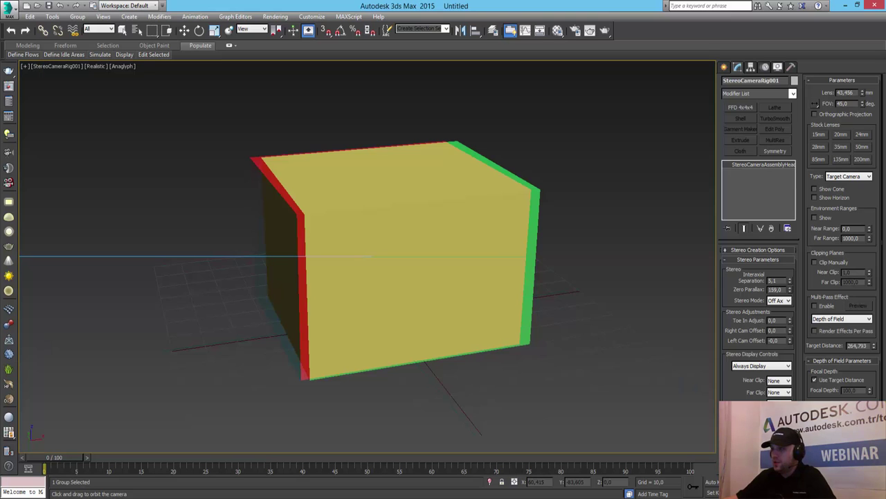
mouse_move(522, 340)
left_mouse_down()
mouse_move(499, 312)
mouse_move(517, 319)
left_mouse_up()
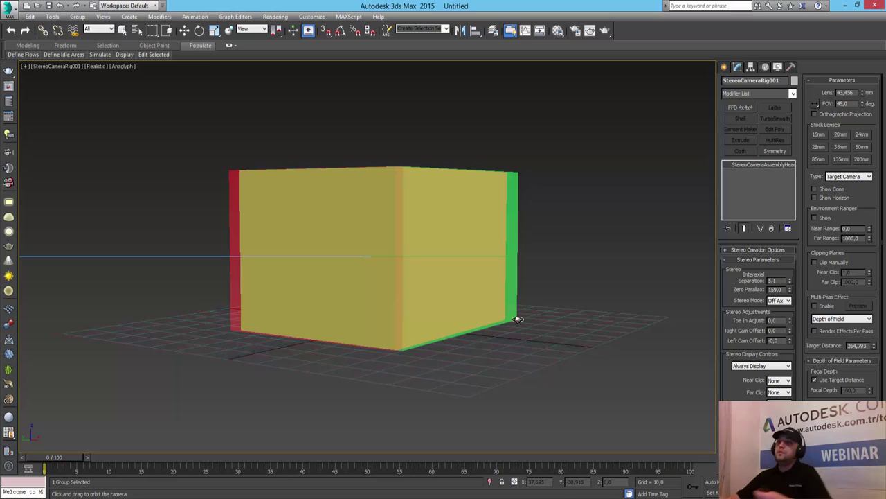